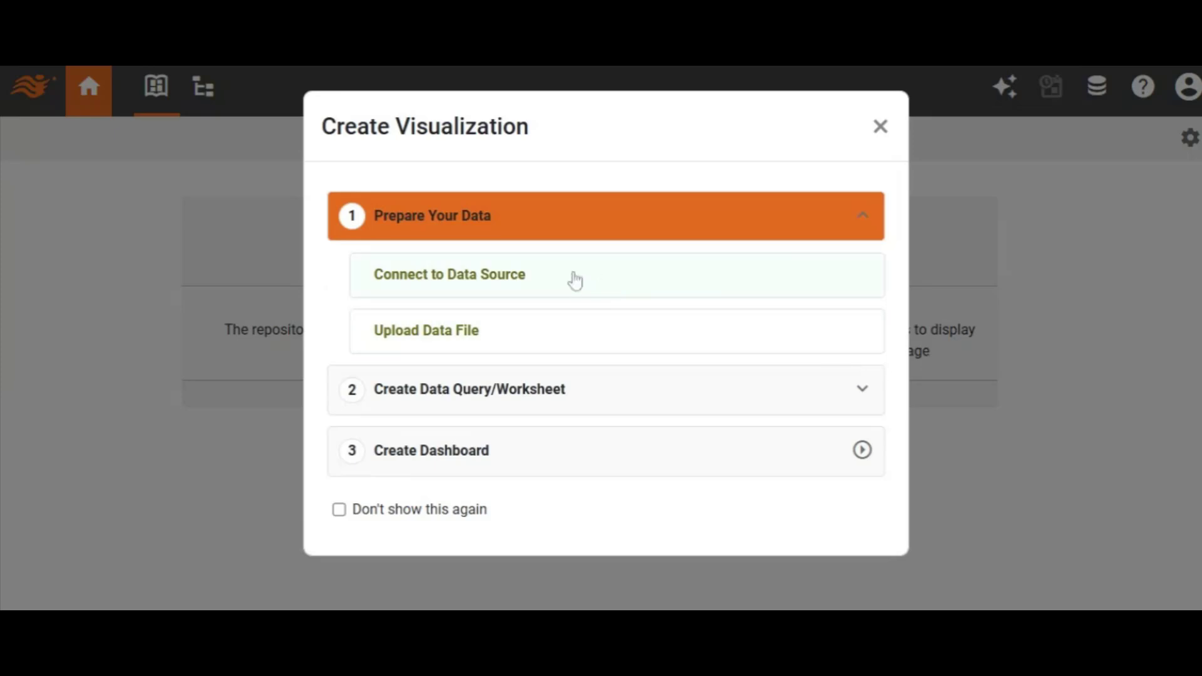
Step: Create a new data source from the Jira connector tile, giving a Jira form with Jira Cloud server type
{"action": "left_click", "coordinate": [491, 283]}
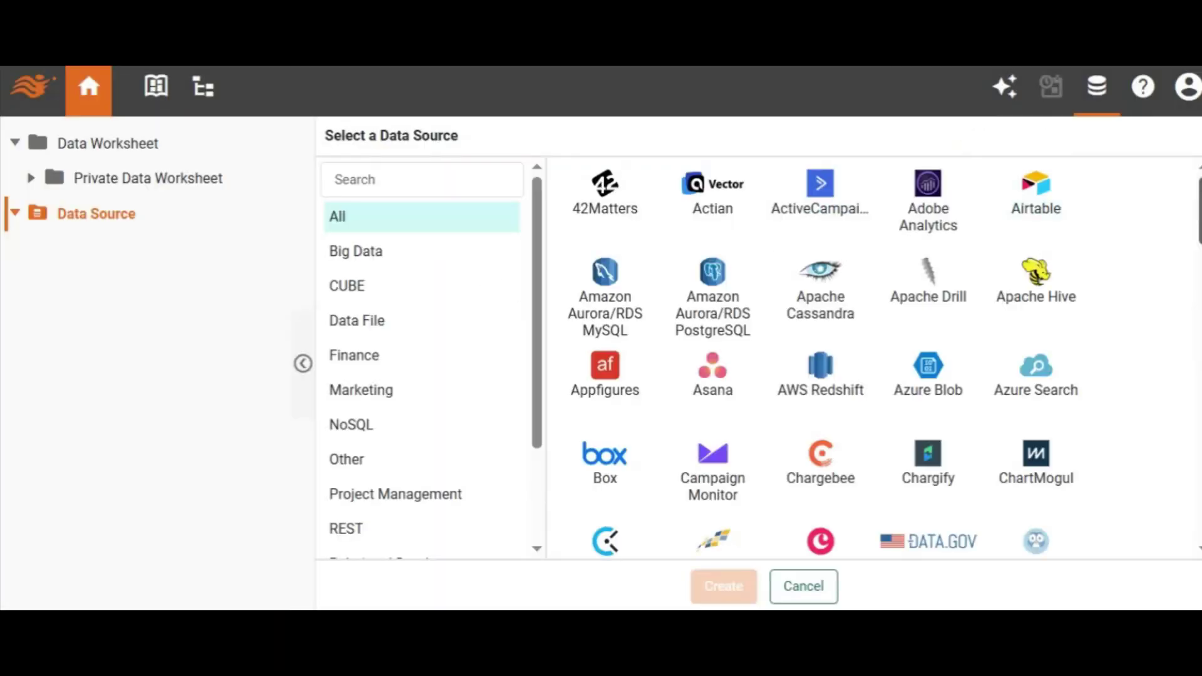
{"action": "scroll", "coordinate": [1041, 240], "scroll_direction": "down", "scroll_amount": 10}
{"action": "scroll", "coordinate": [820, 357], "scroll_direction": "down", "scroll_amount": 1}
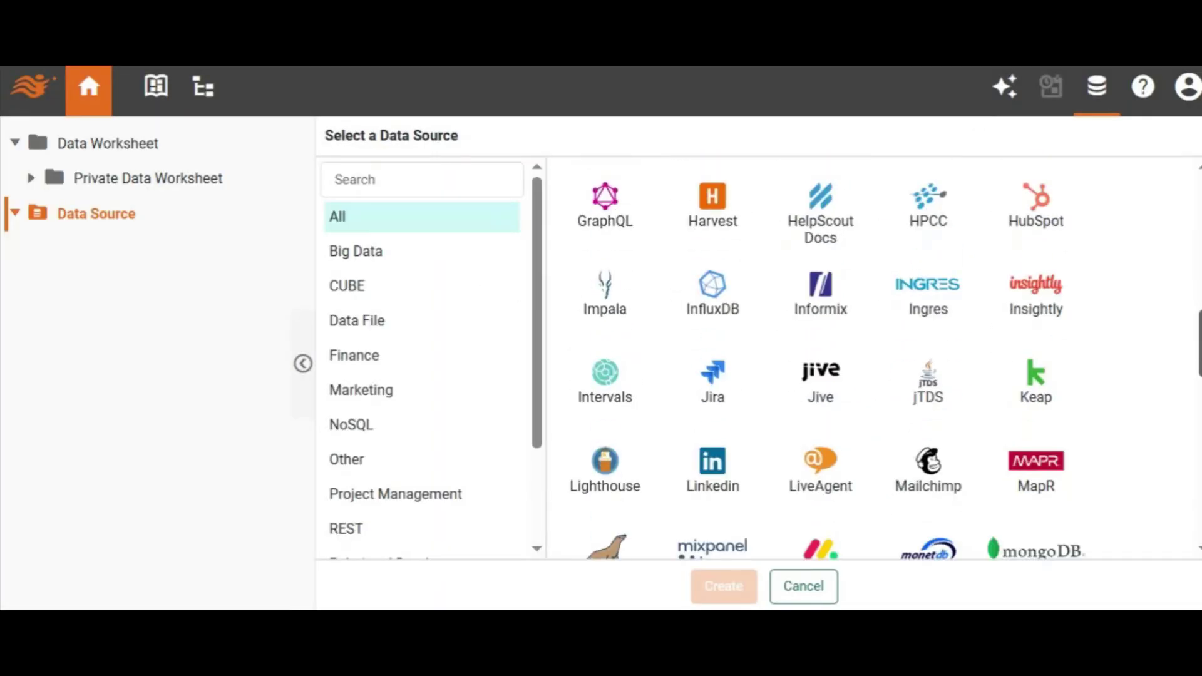
{"action": "left_click", "coordinate": [720, 378]}
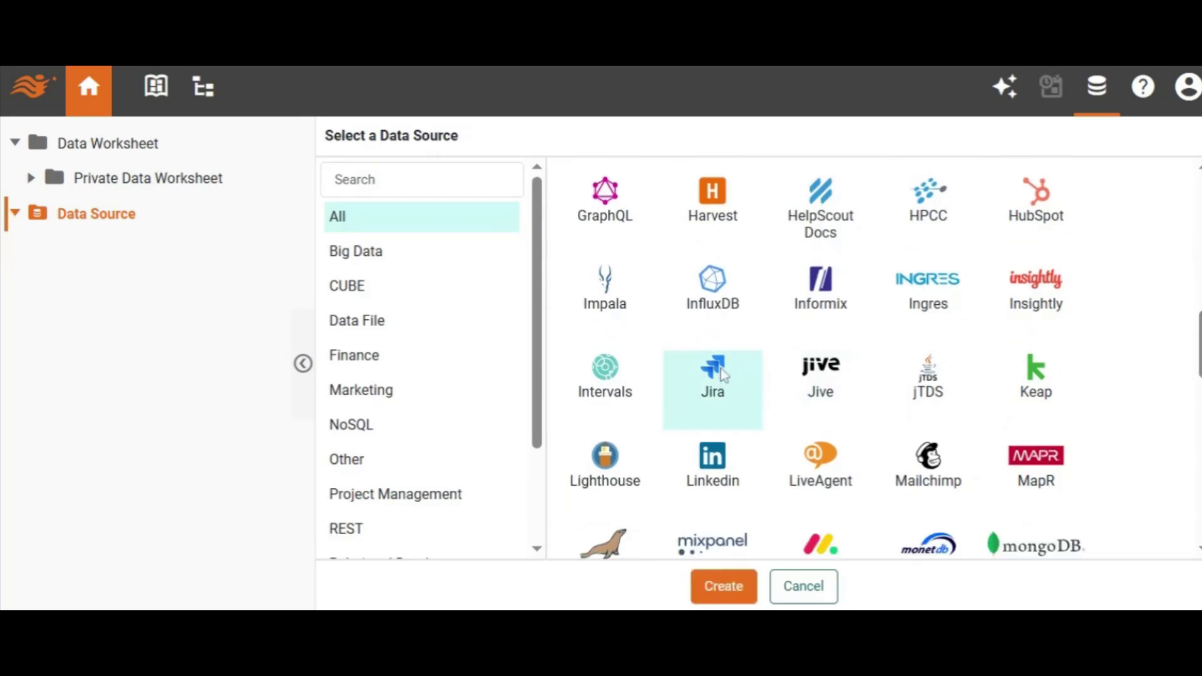
{"action": "left_click", "coordinate": [723, 586]}
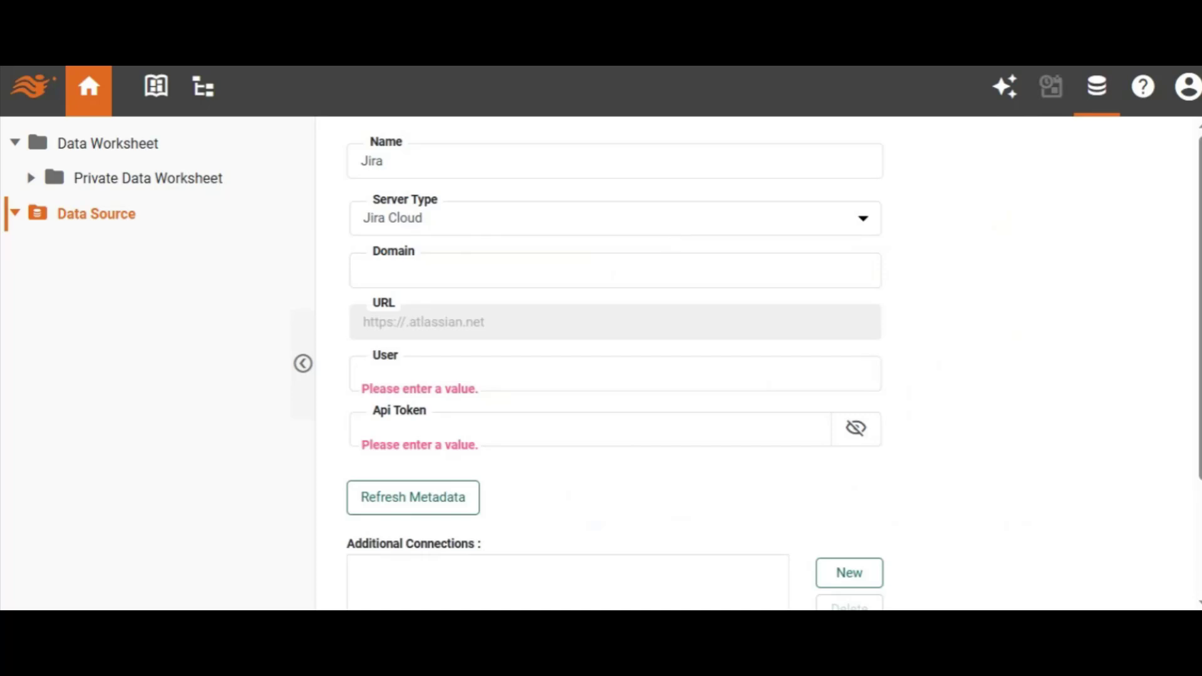
Step: Enter the Jira site domain, the user's e-mail and the pasted API token, then save the data source
{"action": "left_click", "coordinate": [667, 263]}
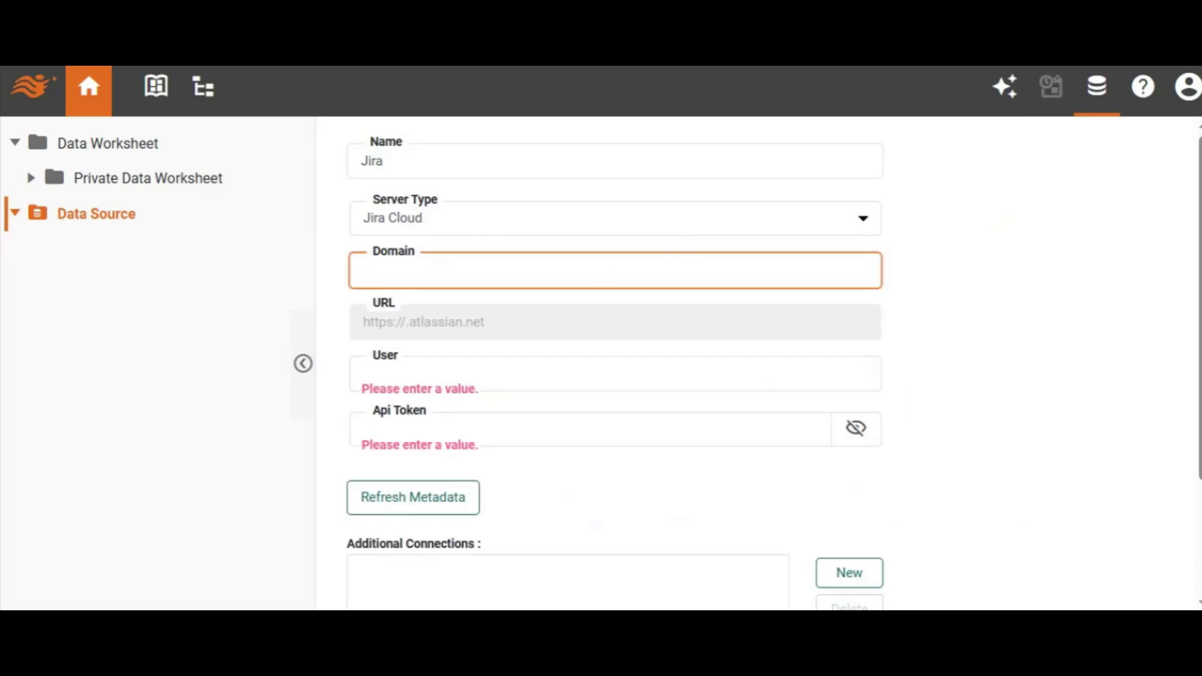
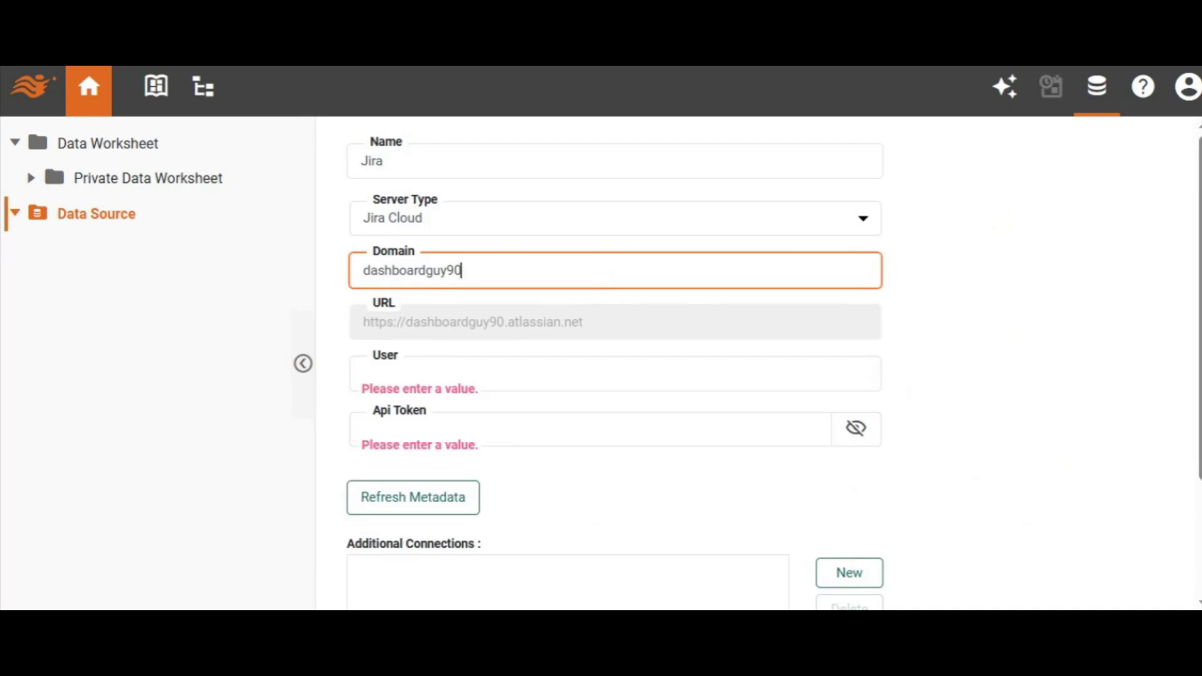
{"action": "left_click", "coordinate": [363, 373]}
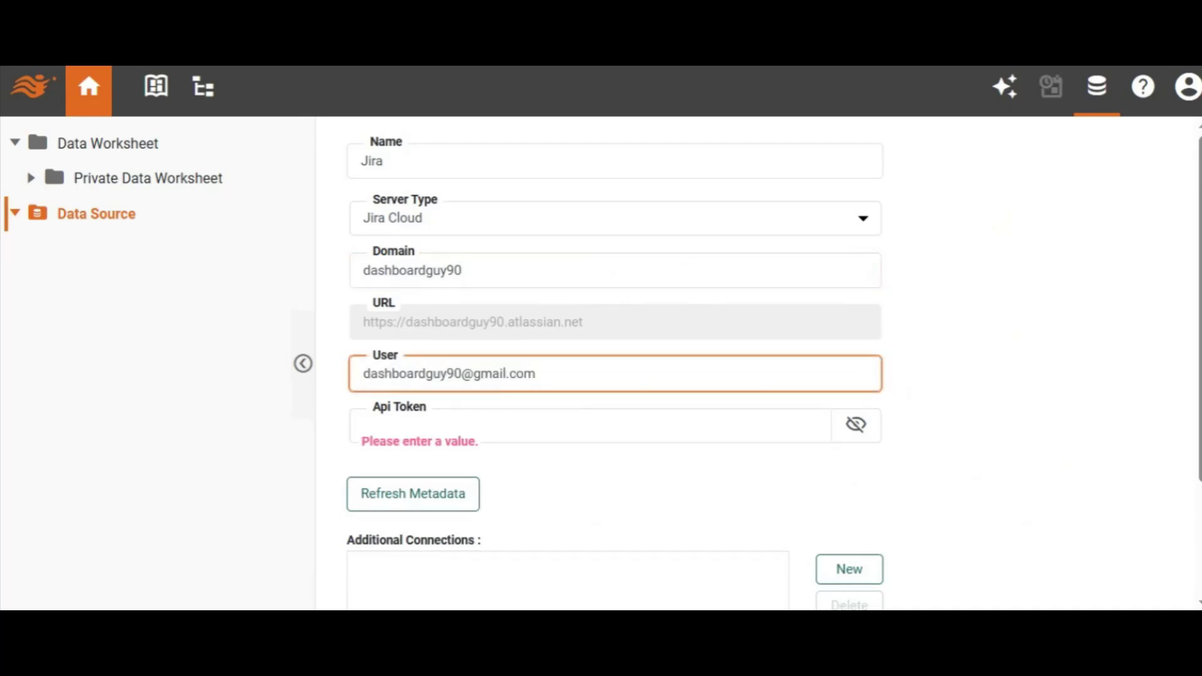
{"action": "left_click", "coordinate": [400, 426]}
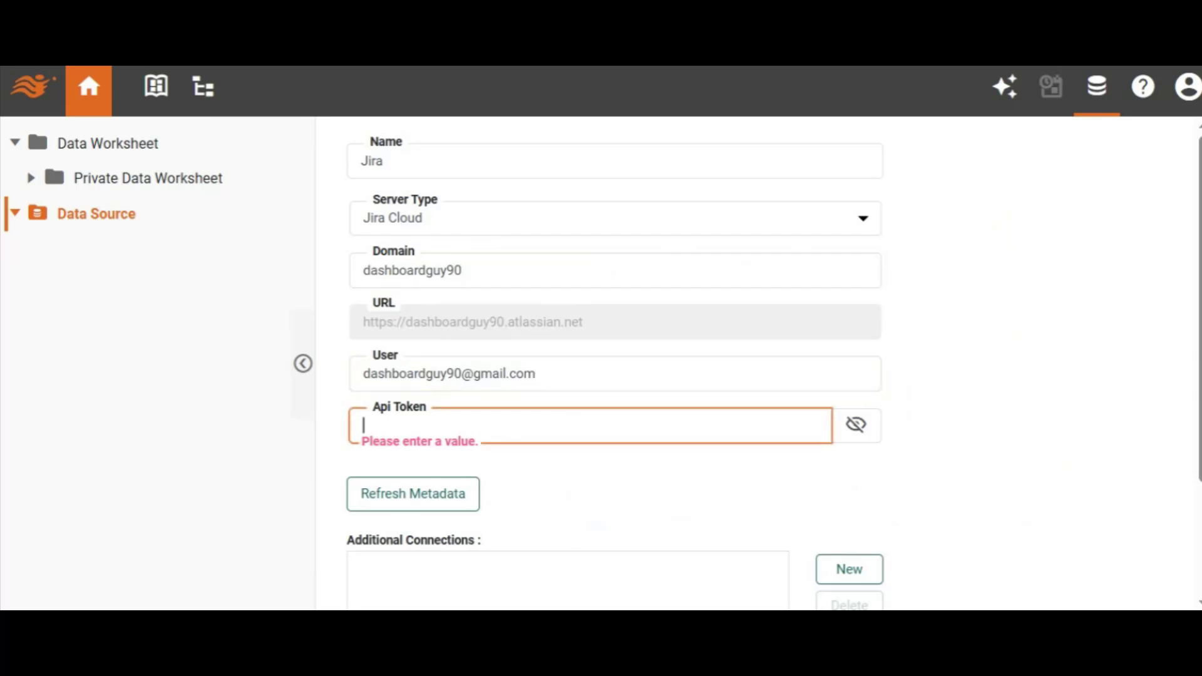
{"action": "key", "text": "ctrl+v"}
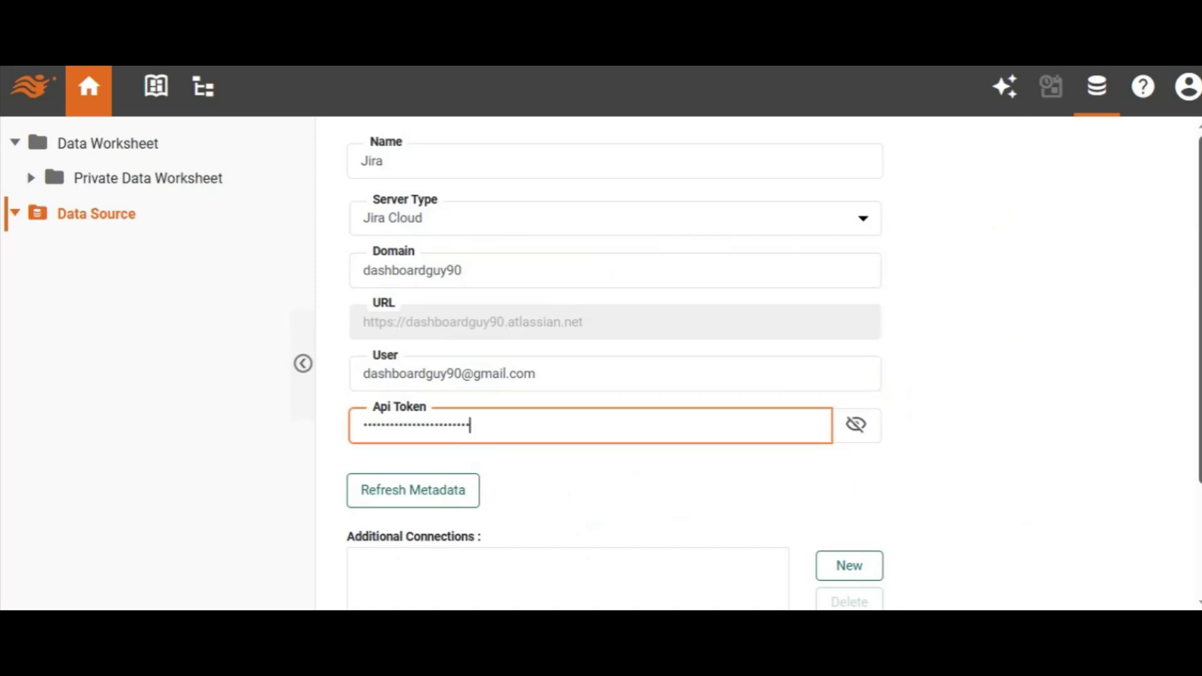
{"action": "scroll", "coordinate": [1199, 386], "scroll_direction": "down", "scroll_amount": 5}
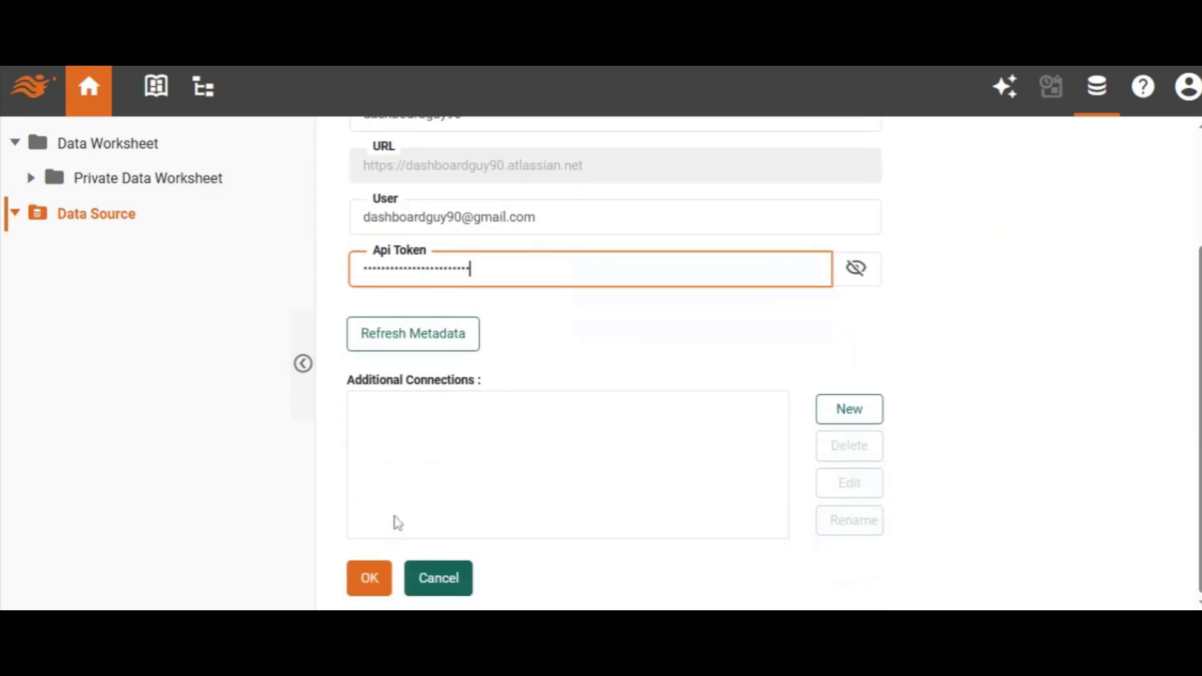
{"action": "left_click", "coordinate": [369, 599]}
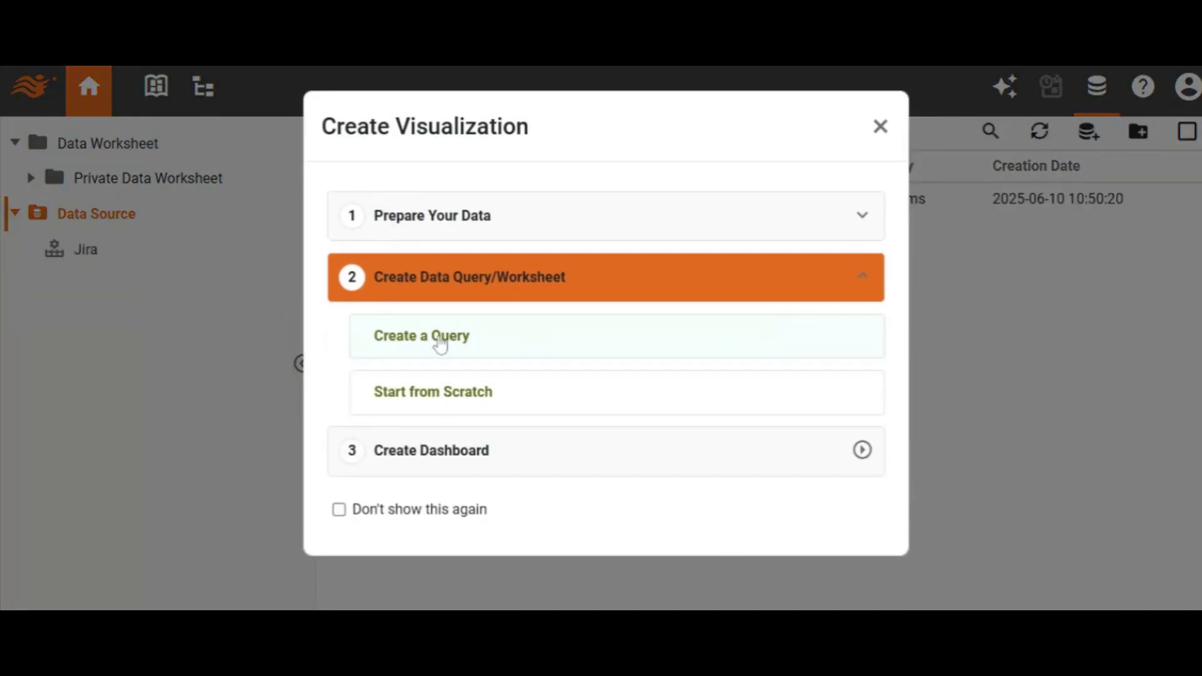
Step: Create Query1 as a Jira Query in a new data worksheet using Custom Endpoint
{"action": "left_click", "coordinate": [433, 338]}
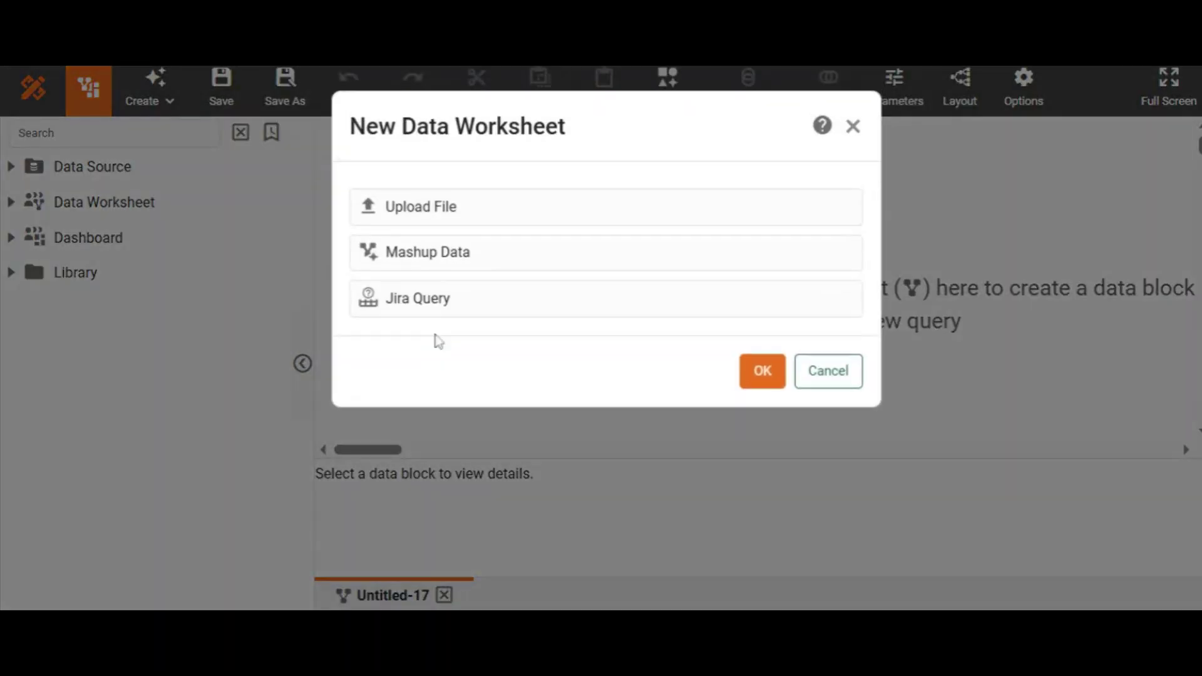
{"action": "double_click", "coordinate": [520, 300]}
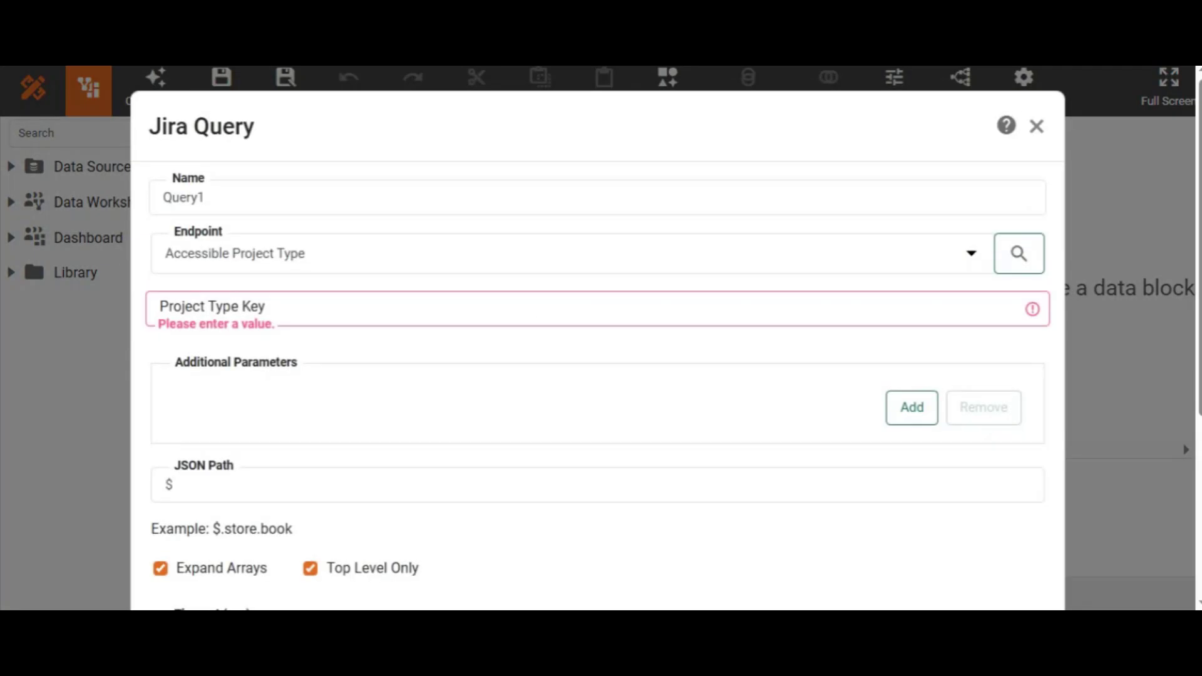
{"action": "left_click", "coordinate": [973, 256]}
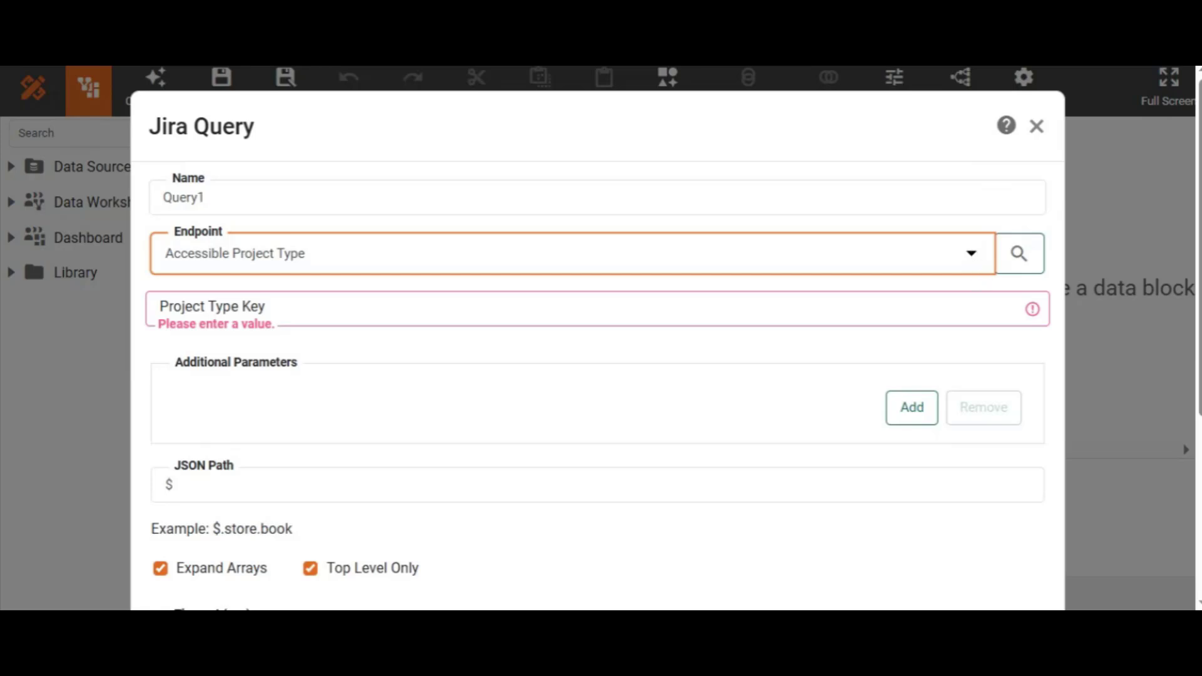
{"action": "key", "text": "Up"}
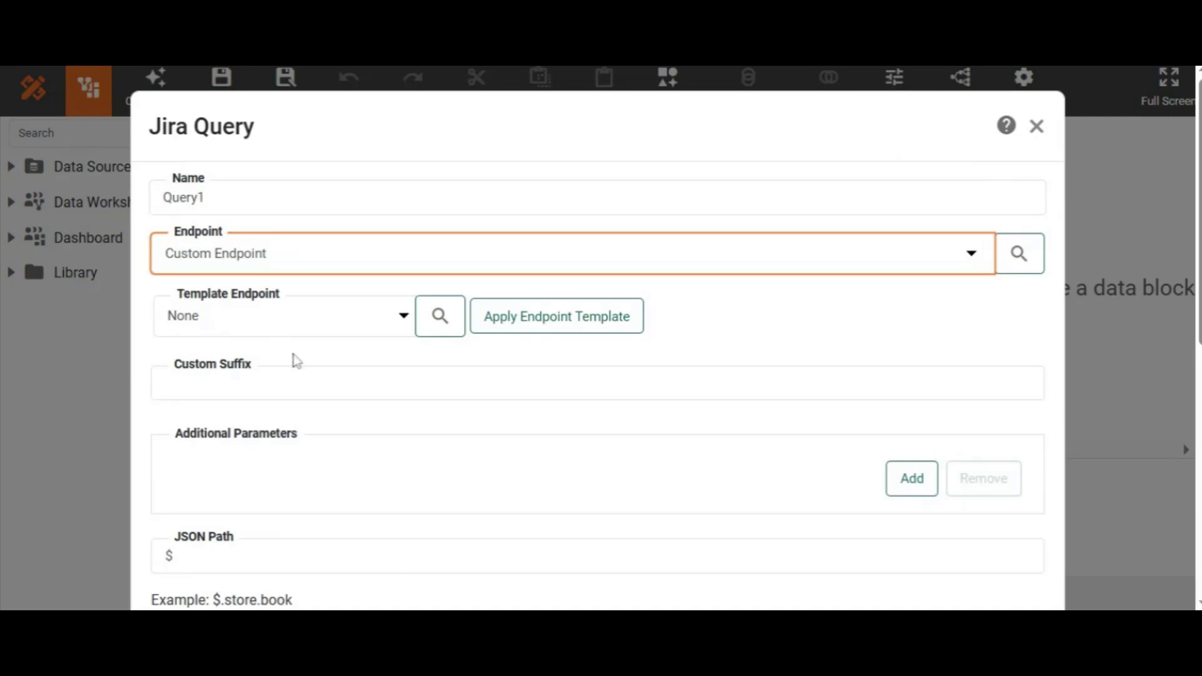
Step: Set the custom suffix to /rest/api/3/search/jql?jql=project = test1&maxResults=5000&fields=status,assignee
{"action": "left_click", "coordinate": [363, 382]}
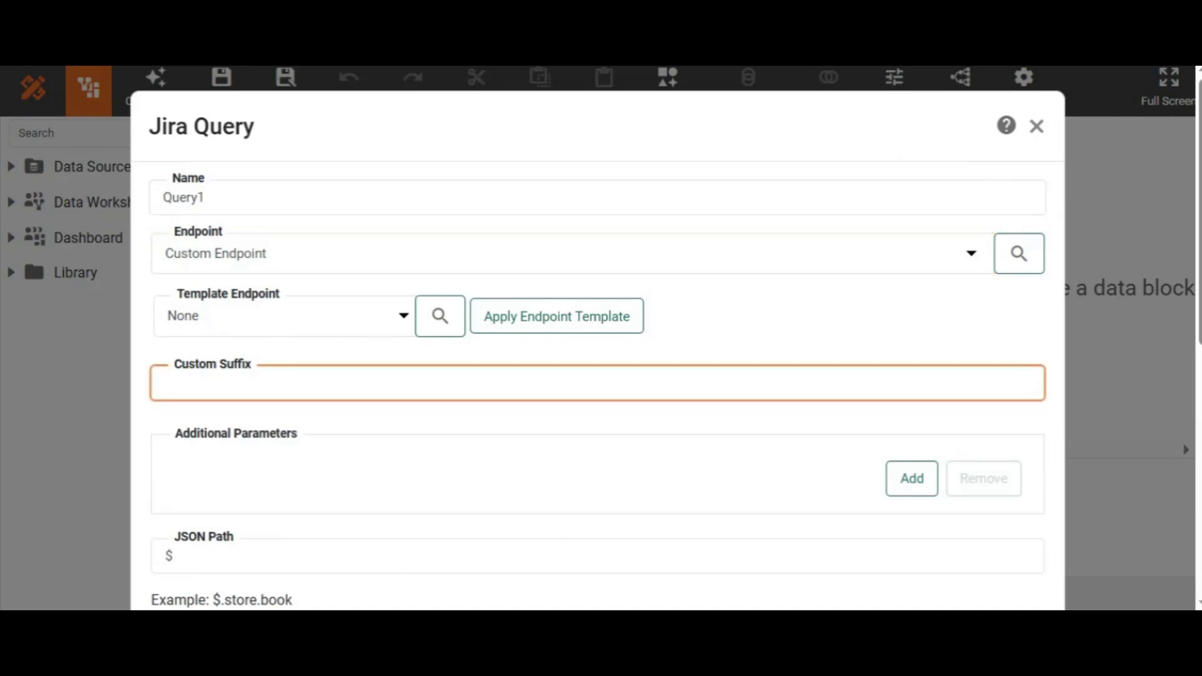
{"action": "type", "text": "/rest/api/3/search/jql?jql=project = test1&maxResults=5000&fields=status,assignee"}
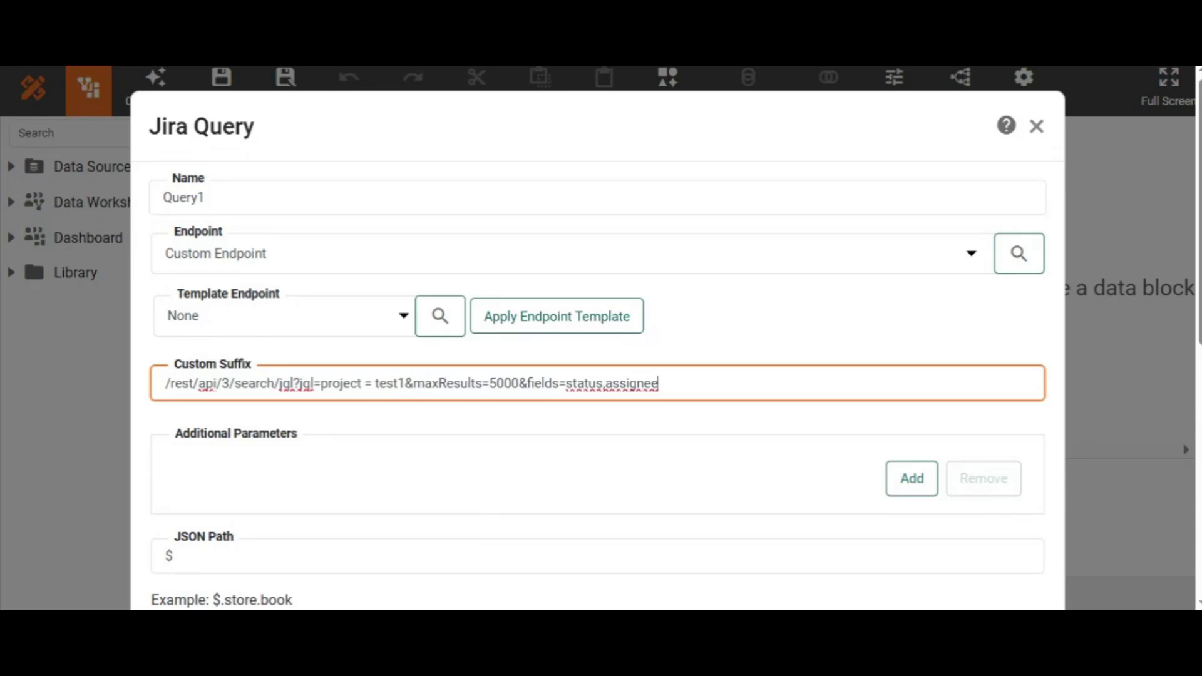
{"action": "key", "text": "shift+Right"}
{"action": "key", "text": "shift+Right"}
{"action": "key", "text": "shift+Right"}
{"action": "key", "text": "shift+Right"}
{"action": "key", "text": "shift+Right"}
{"action": "left_click", "coordinate": [432, 383]}
{"action": "scroll", "coordinate": [598, 338], "scroll_direction": "down", "scroll_amount": 4}
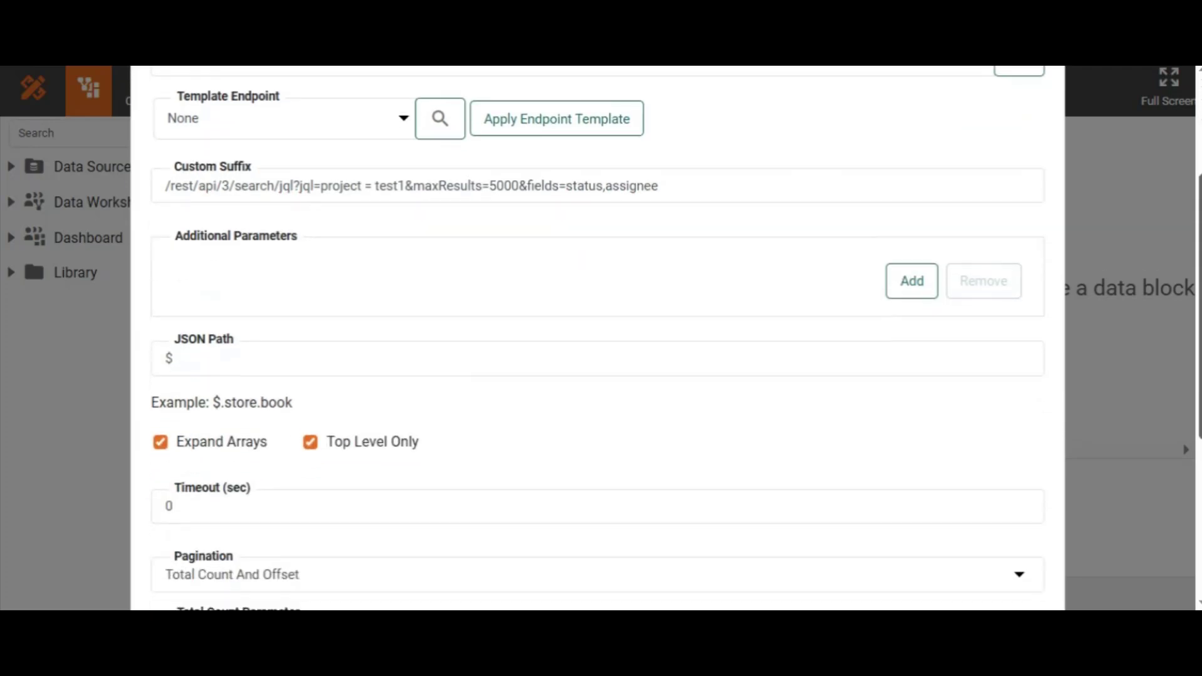
{"action": "scroll", "coordinate": [745, 351], "scroll_direction": "down", "scroll_amount": 1}
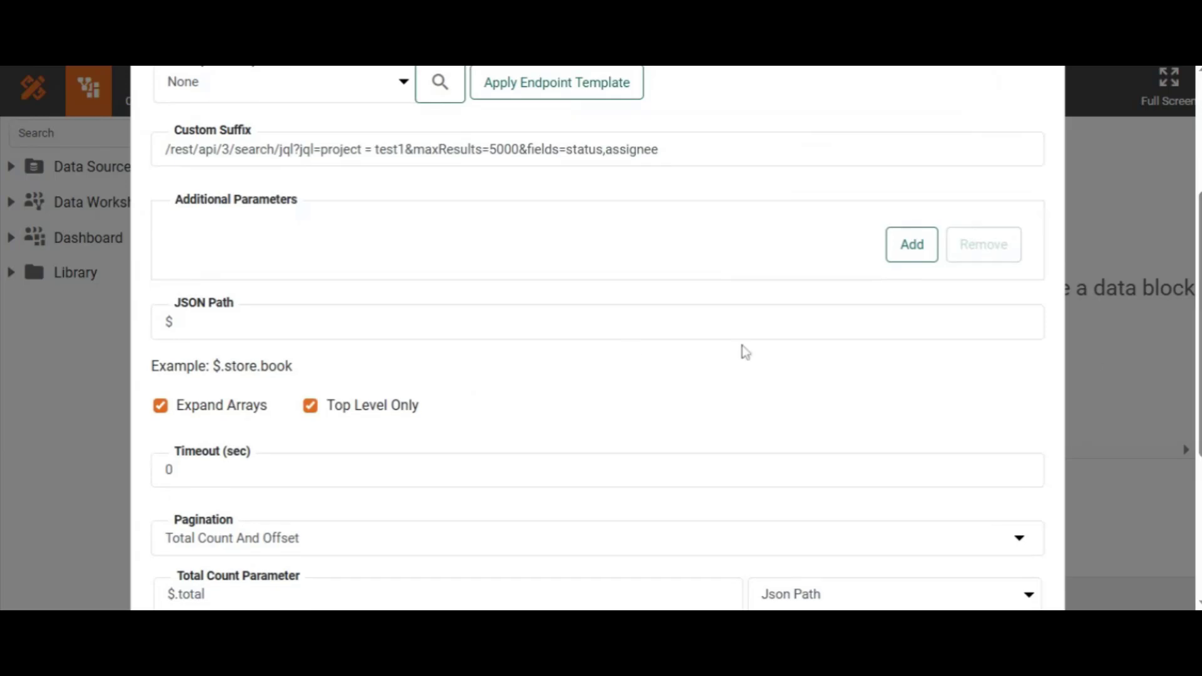
Step: Turn off array expansion and switch the query's pagination mode to Iteration
{"action": "left_click", "coordinate": [160, 412]}
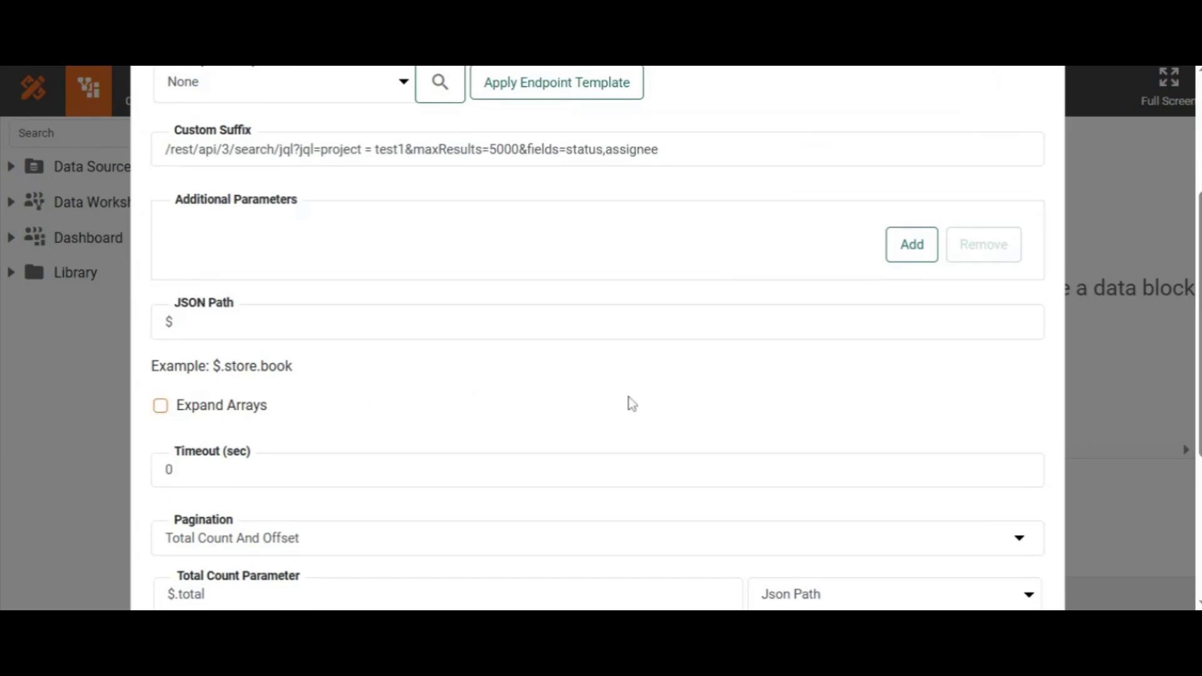
{"action": "scroll", "coordinate": [1043, 379], "scroll_direction": "down", "scroll_amount": 3}
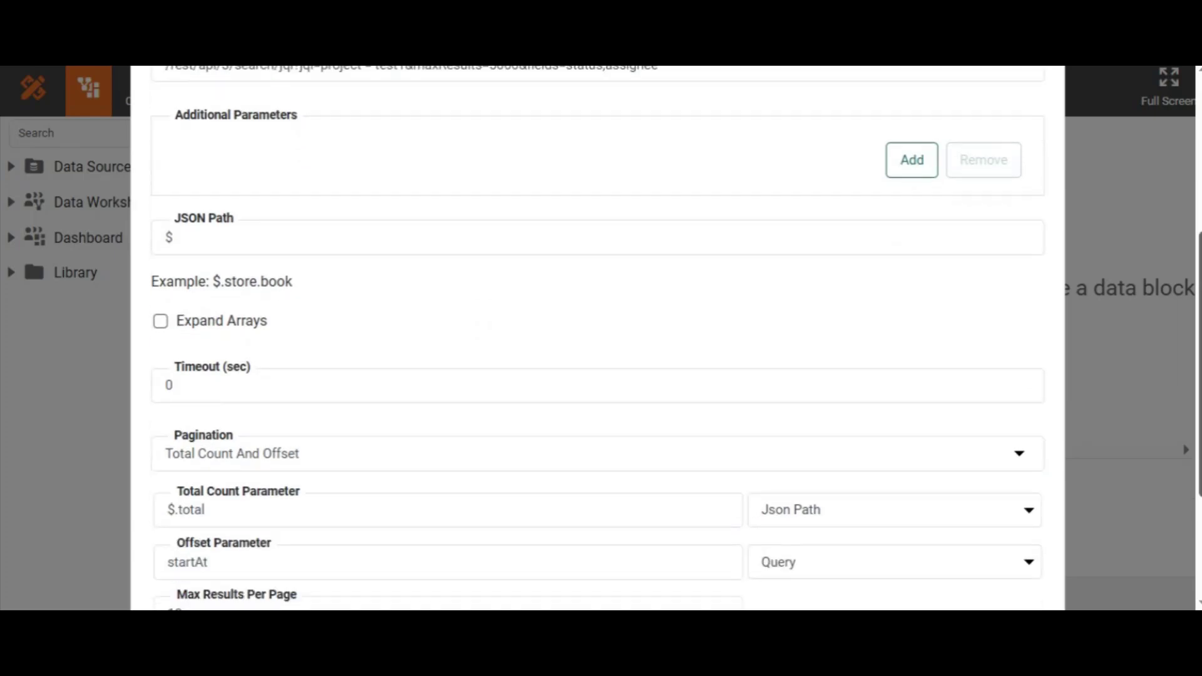
{"action": "left_click", "coordinate": [1005, 354]}
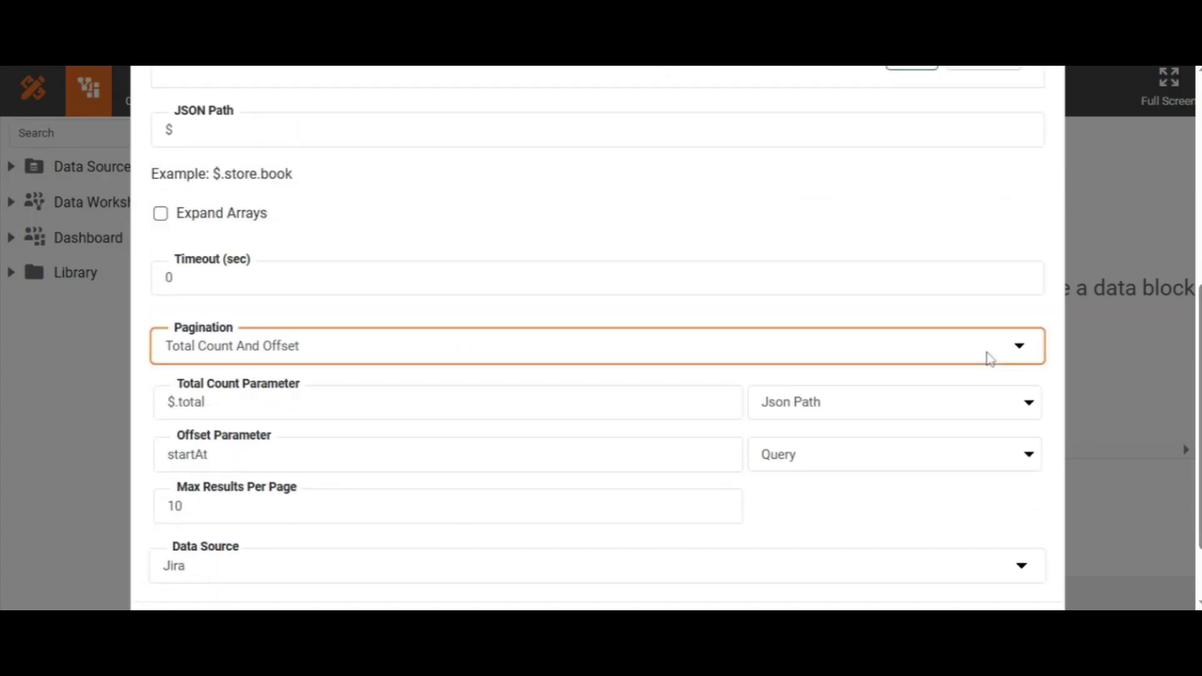
{"action": "left_click", "coordinate": [454, 492]}
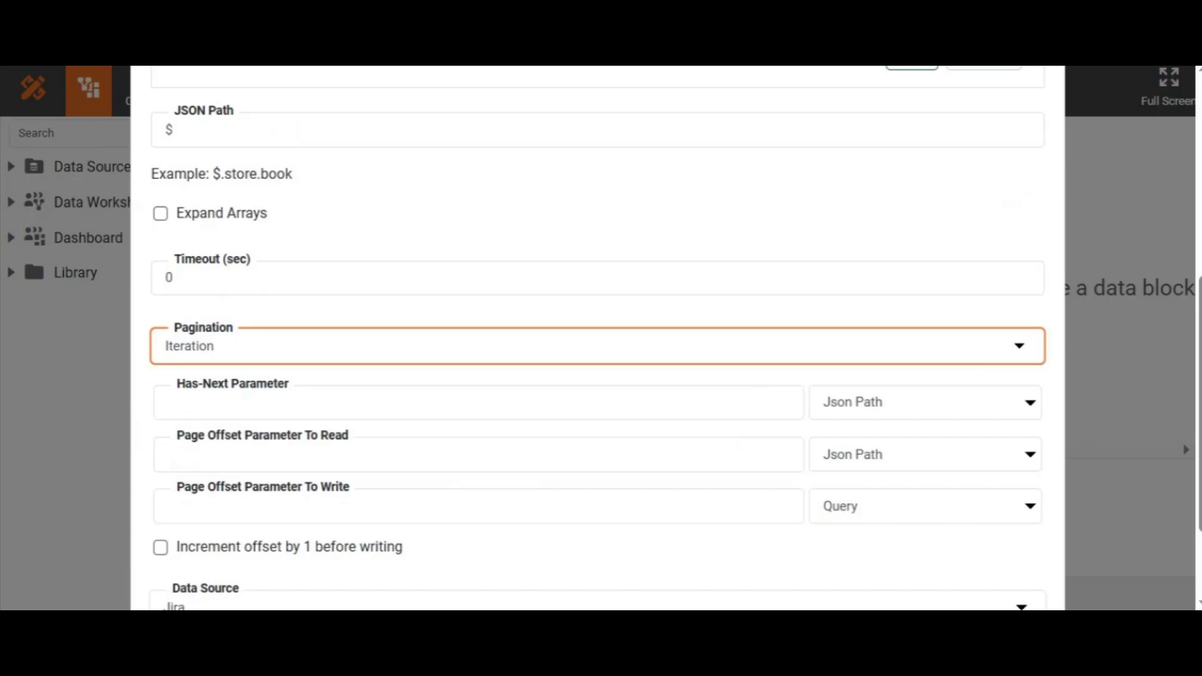
Step: Use $.nextPageToken for has-next and offset-to-read, and nextPageToken as the write parameter
{"action": "left_click", "coordinate": [453, 403]}
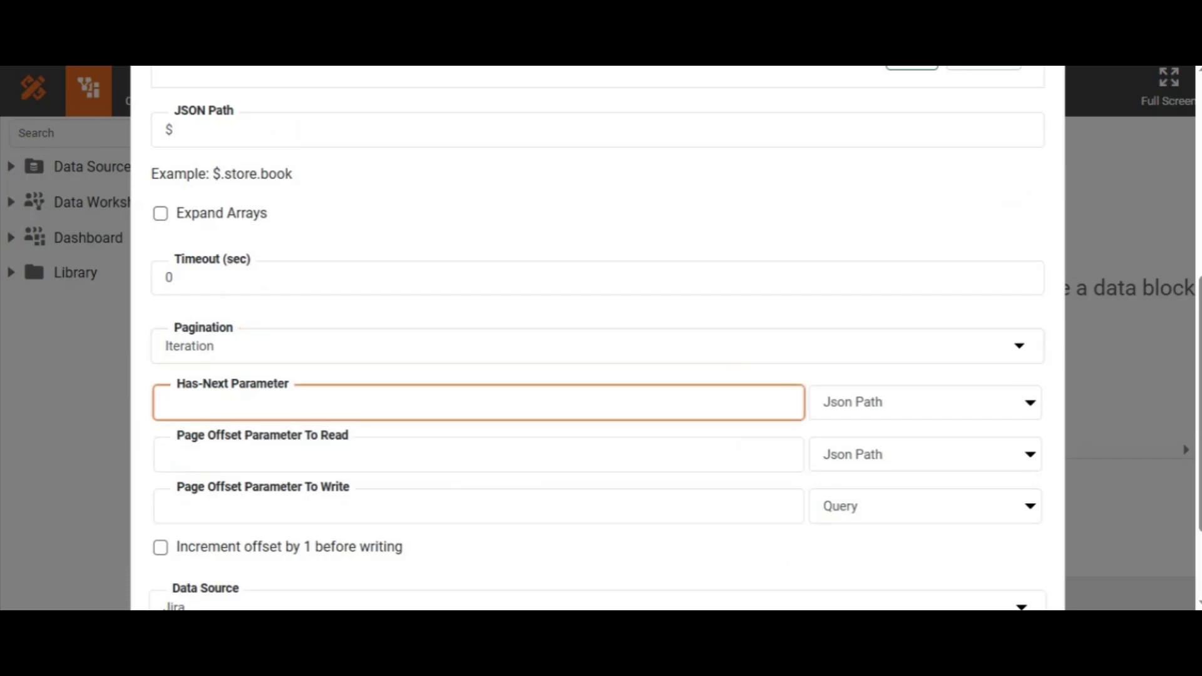
{"action": "type", "text": "$.nextPageToken"}
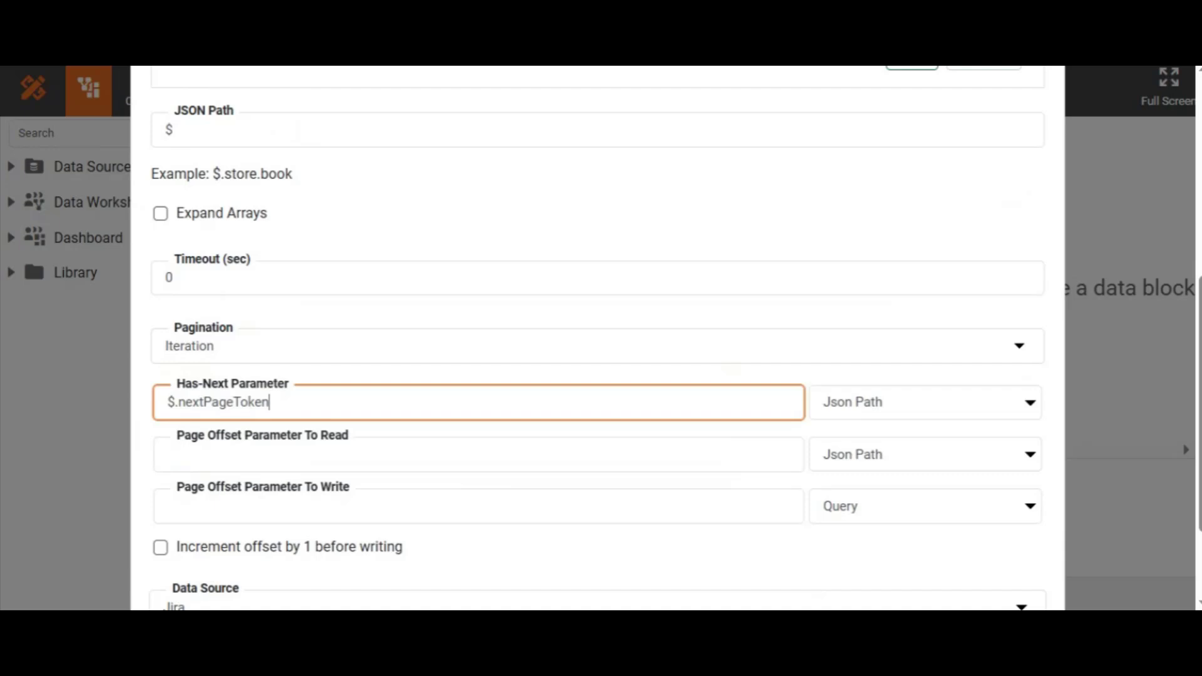
{"action": "left_click", "coordinate": [167, 455]}
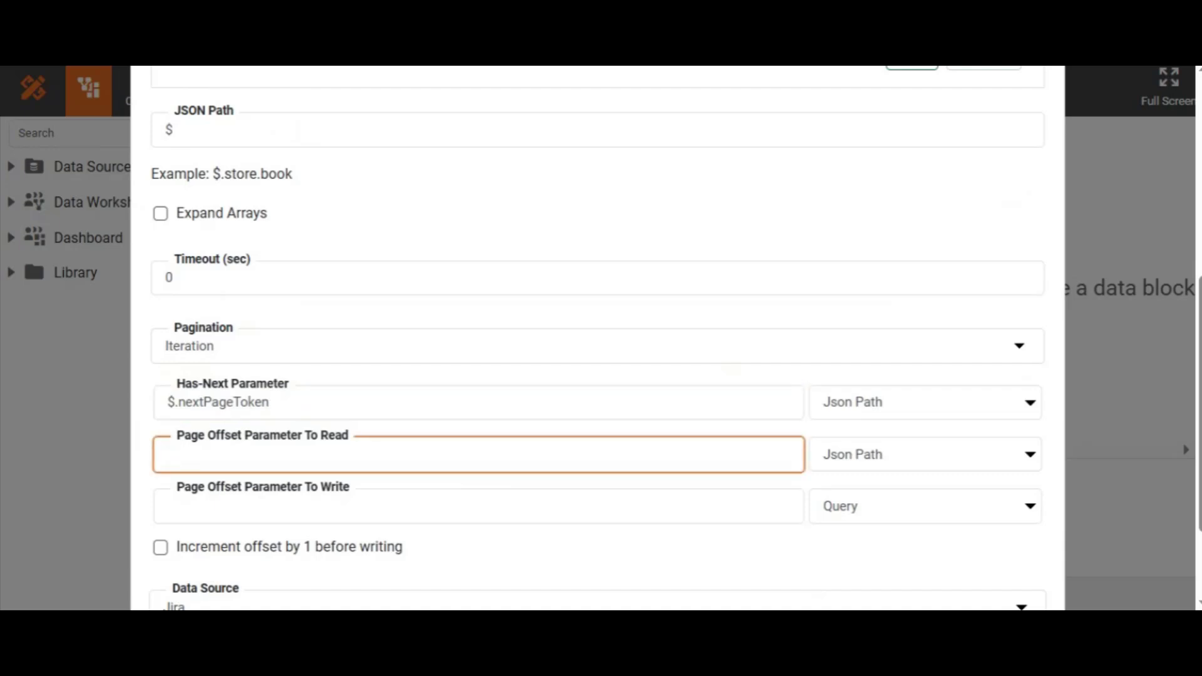
{"action": "type", "text": "$.nextPageToken"}
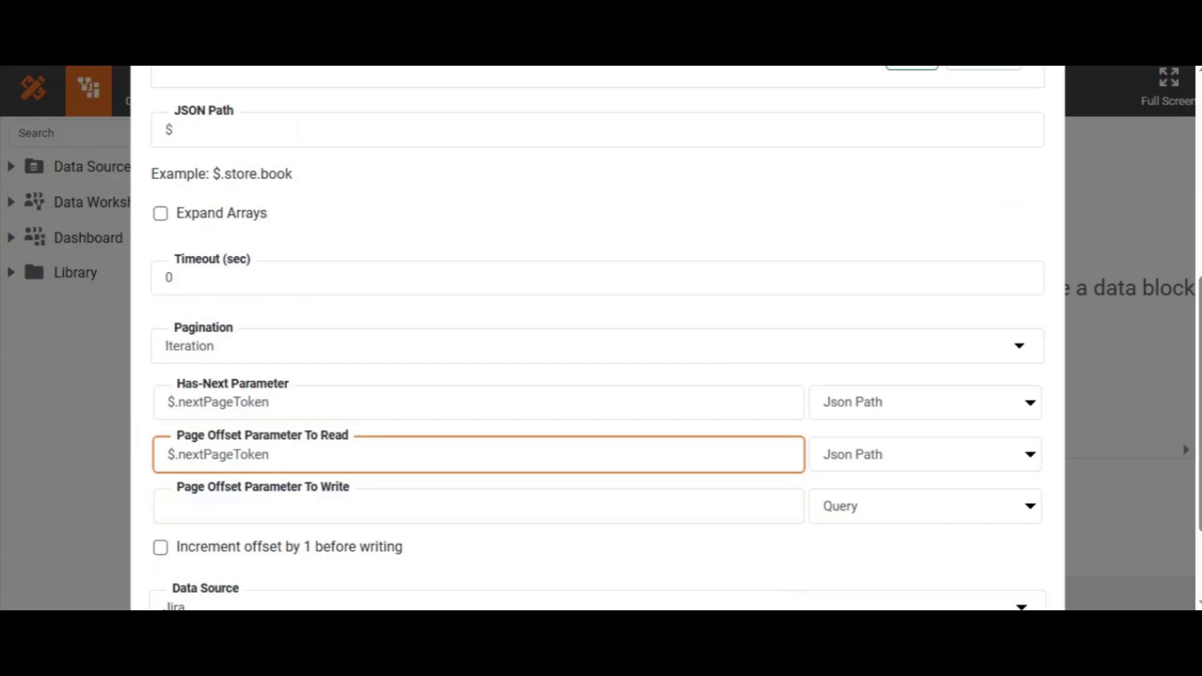
{"action": "left_click", "coordinate": [168, 506]}
{"action": "type", "text": "$.nextPageToken"}
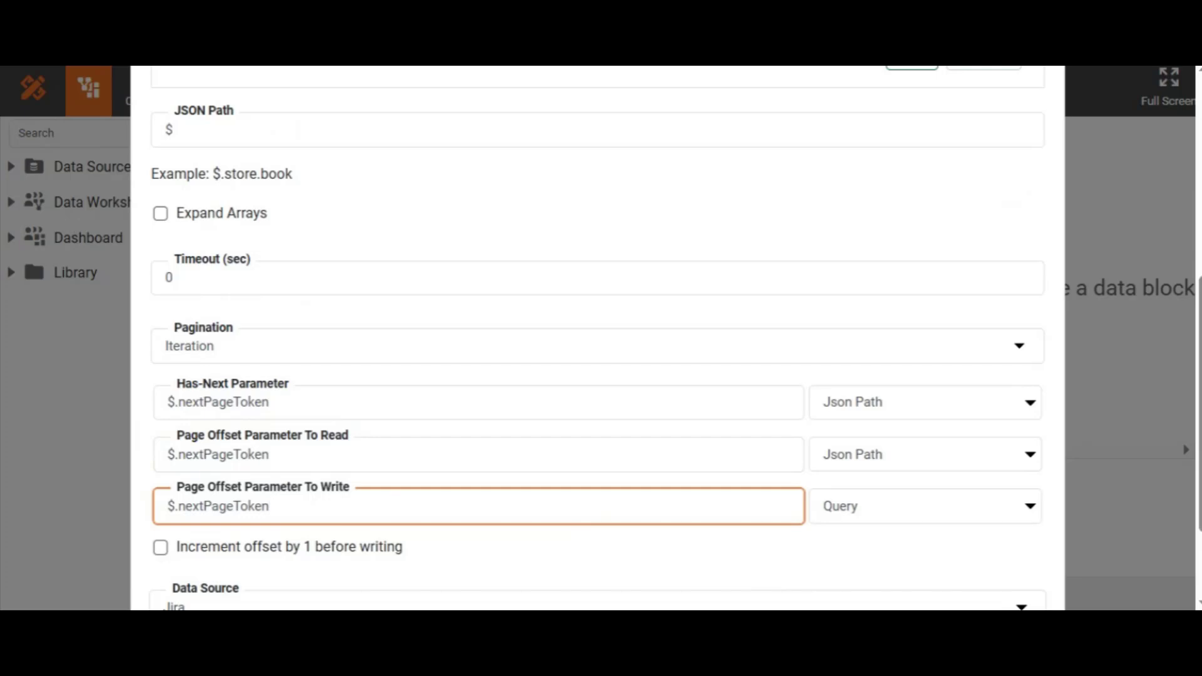
{"action": "left_click_drag", "start_coordinate": [179, 507], "coordinate": [111, 522]}
{"action": "key", "text": "BackSpace"}
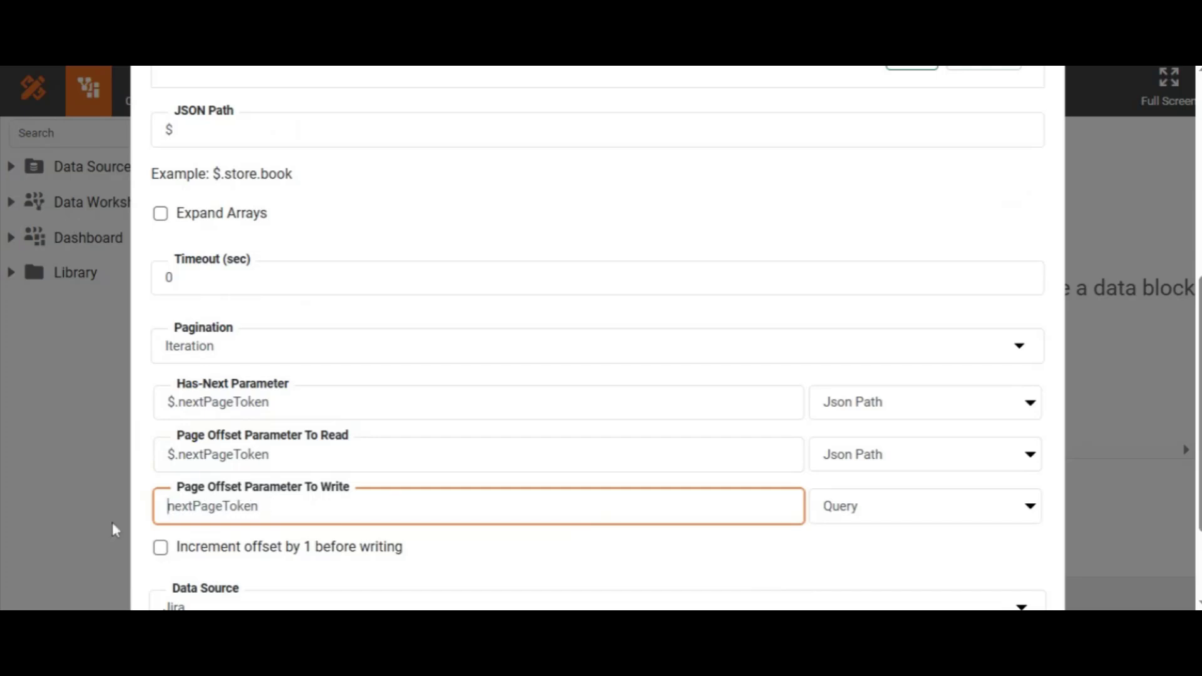
{"action": "left_click_drag", "start_coordinate": [1199, 432], "coordinate": [1198, 497]}
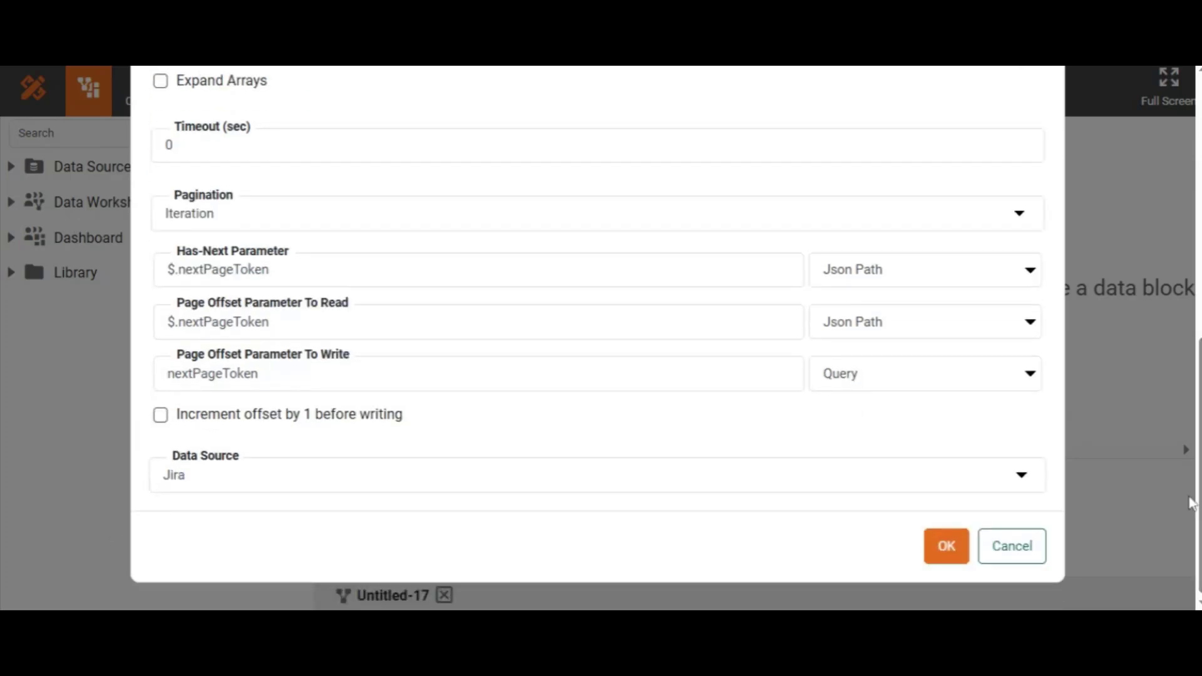
Step: Confirm the query and save the data worksheet as jira
{"action": "left_click", "coordinate": [950, 558]}
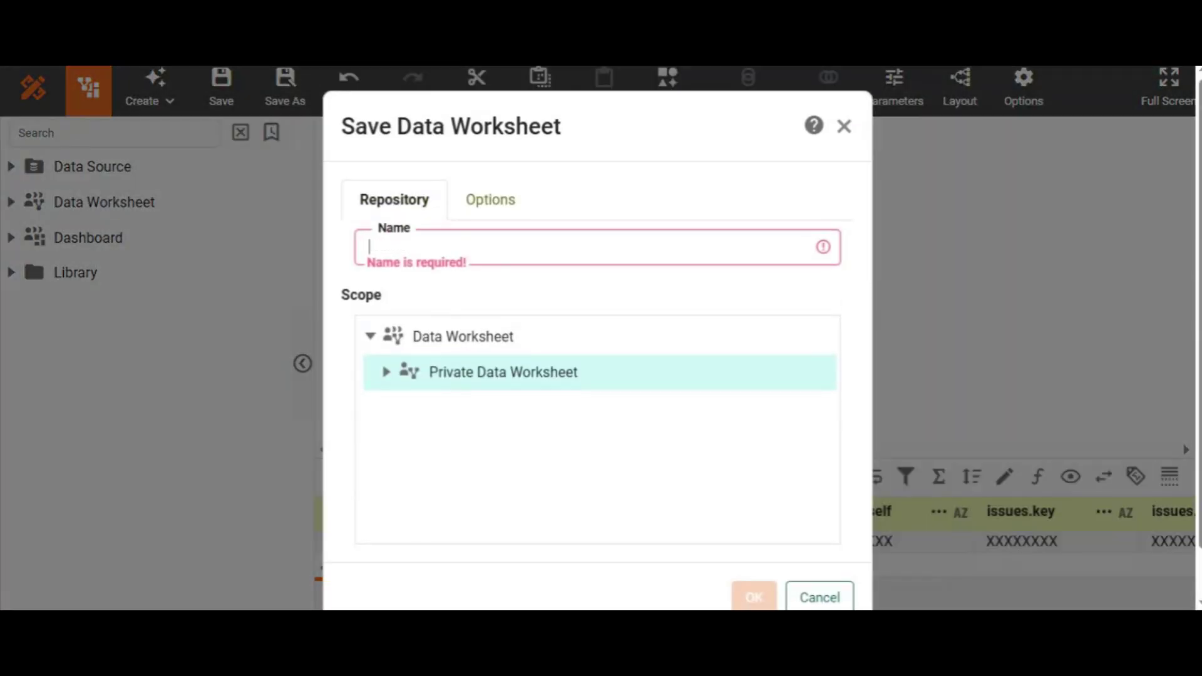
{"action": "type", "text": "jira"}
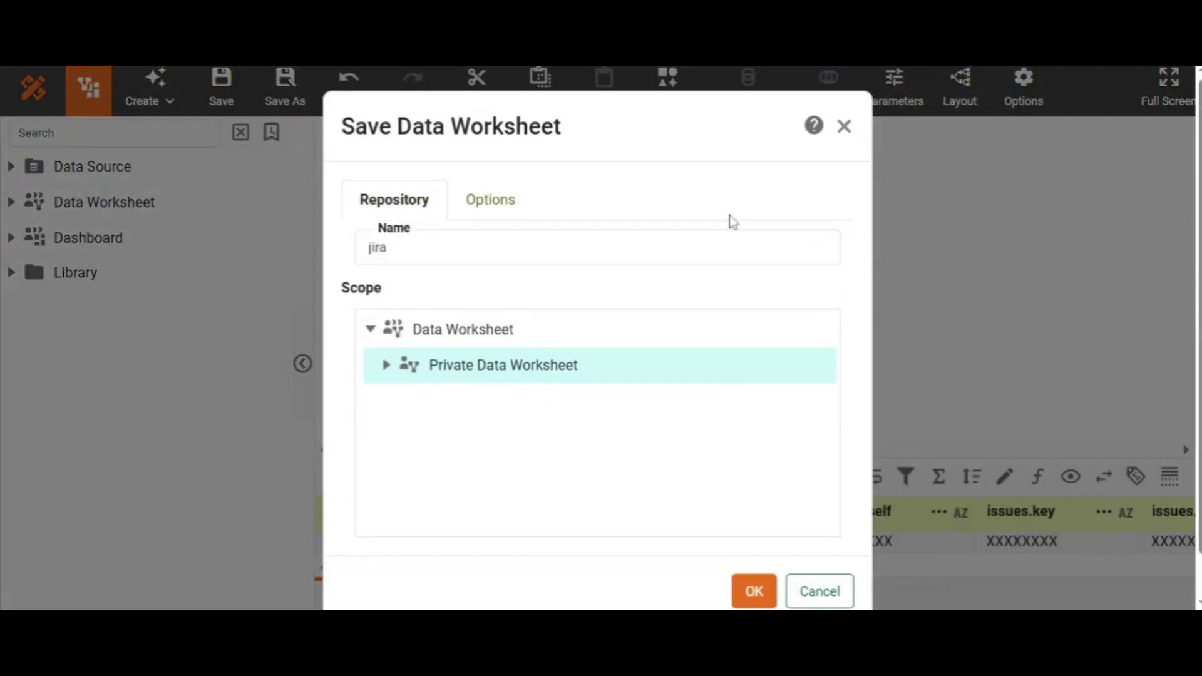
{"action": "left_click", "coordinate": [754, 597]}
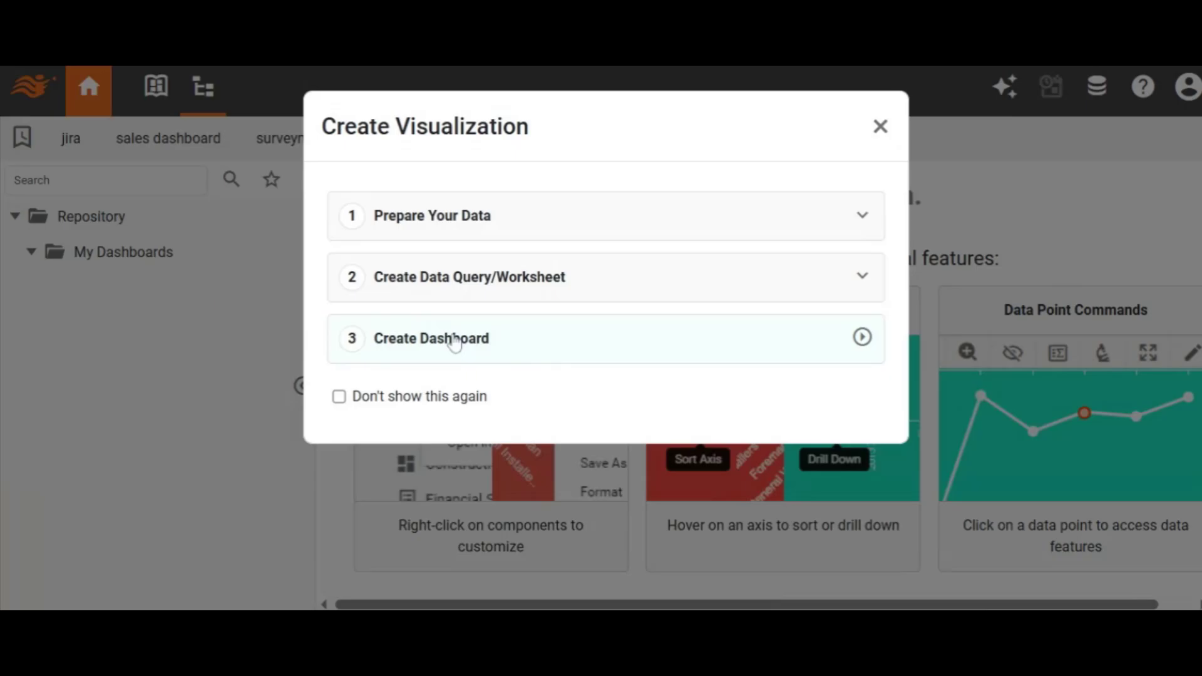
Step: Start a visualization from the worksheet, skip the recommender, and save the new dashboard as jira
{"action": "left_click", "coordinate": [455, 341]}
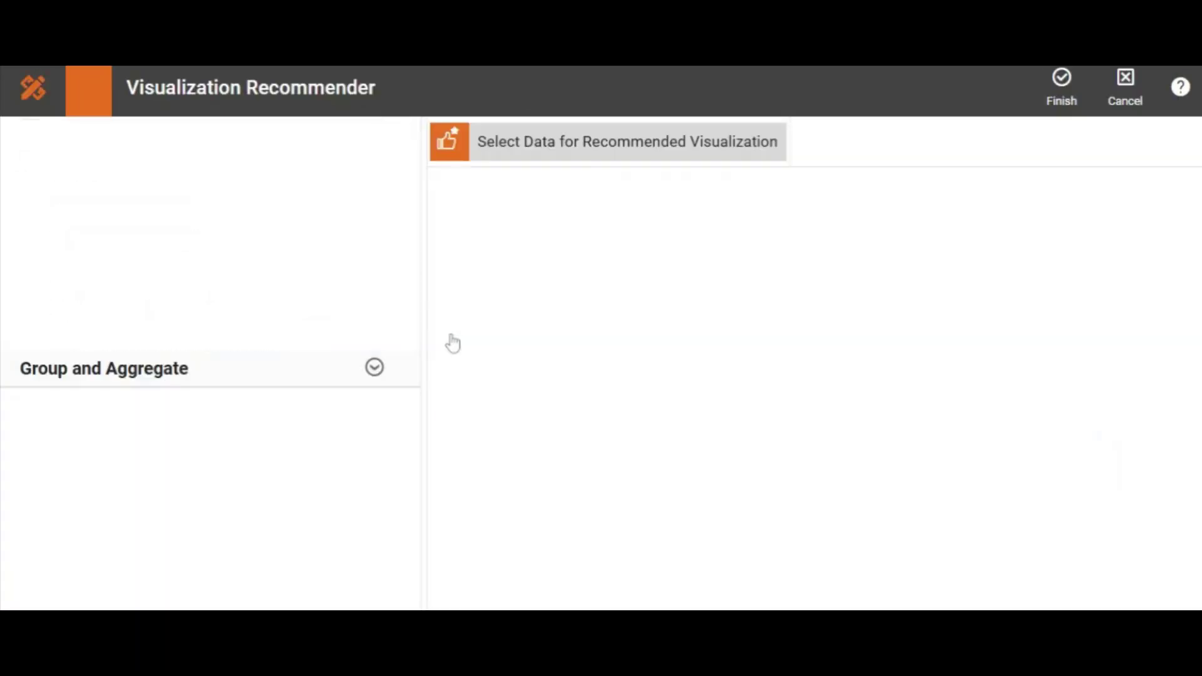
{"action": "left_click", "coordinate": [1063, 81]}
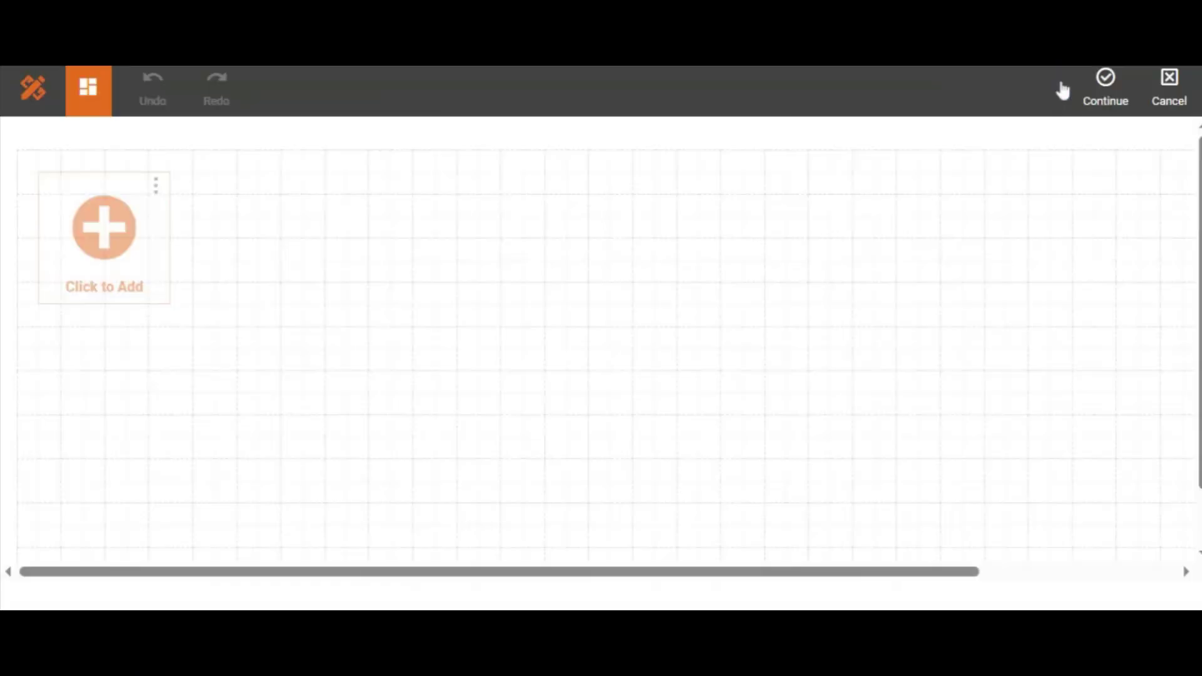
{"action": "left_click", "coordinate": [1100, 90]}
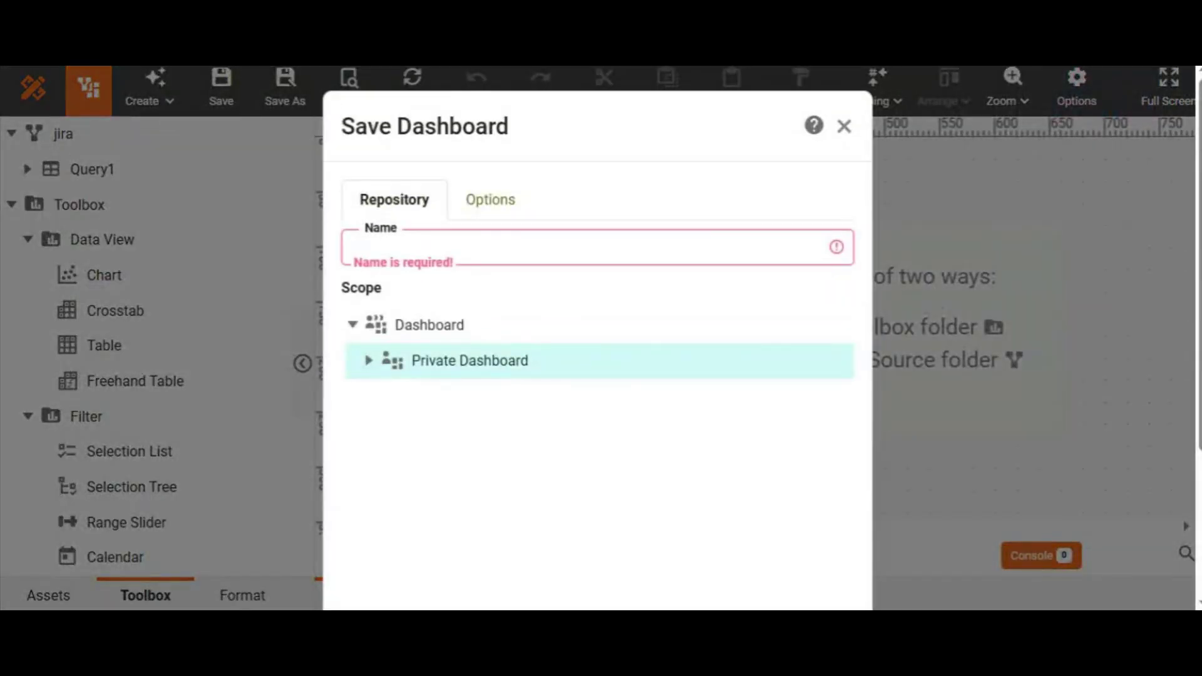
{"action": "type", "text": "jira"}
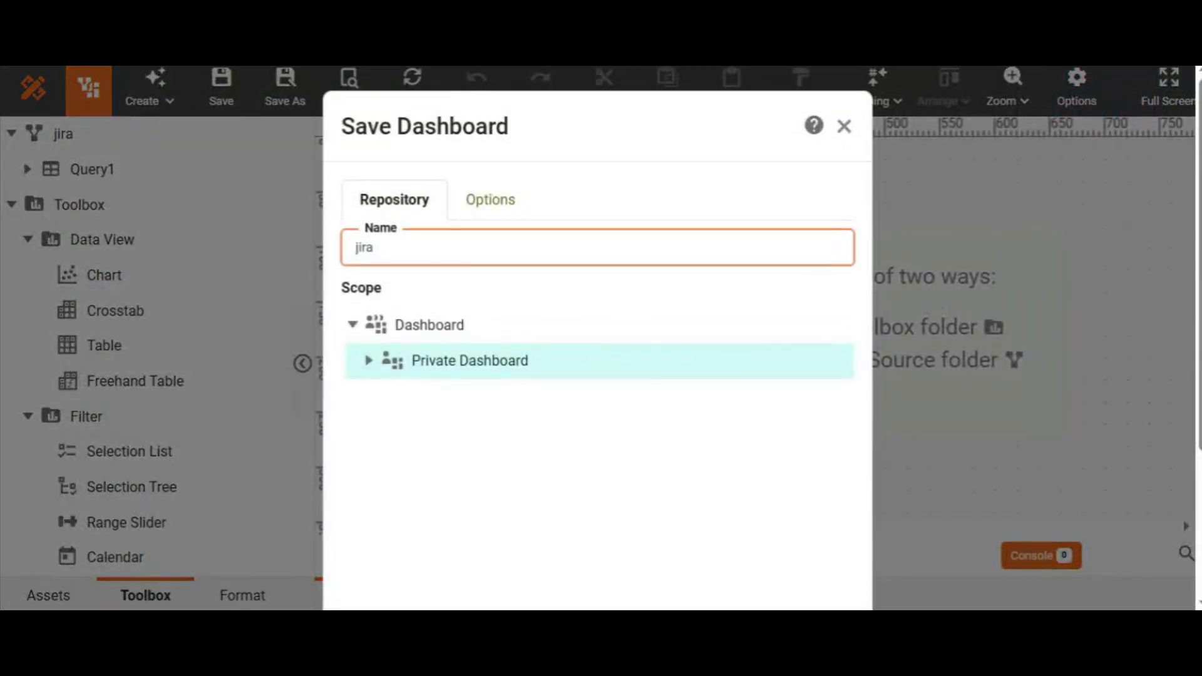
{"action": "left_click_drag", "start_coordinate": [1199, 269], "coordinate": [1199, 404]}
{"action": "left_click", "coordinate": [758, 566]}
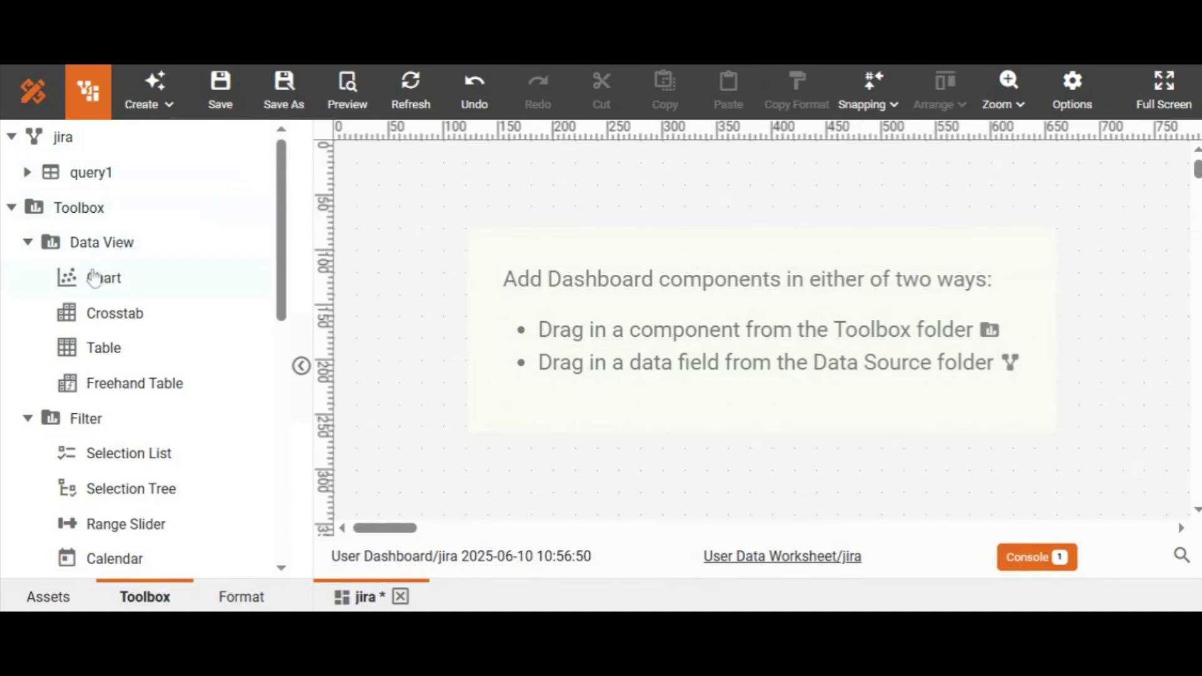
Step: Place a smaller Chart at the canvas top-left and open it in the full chart editor
{"action": "left_click_drag", "start_coordinate": [94, 276], "coordinate": [357, 182]}
{"action": "left_click", "coordinate": [724, 368]}
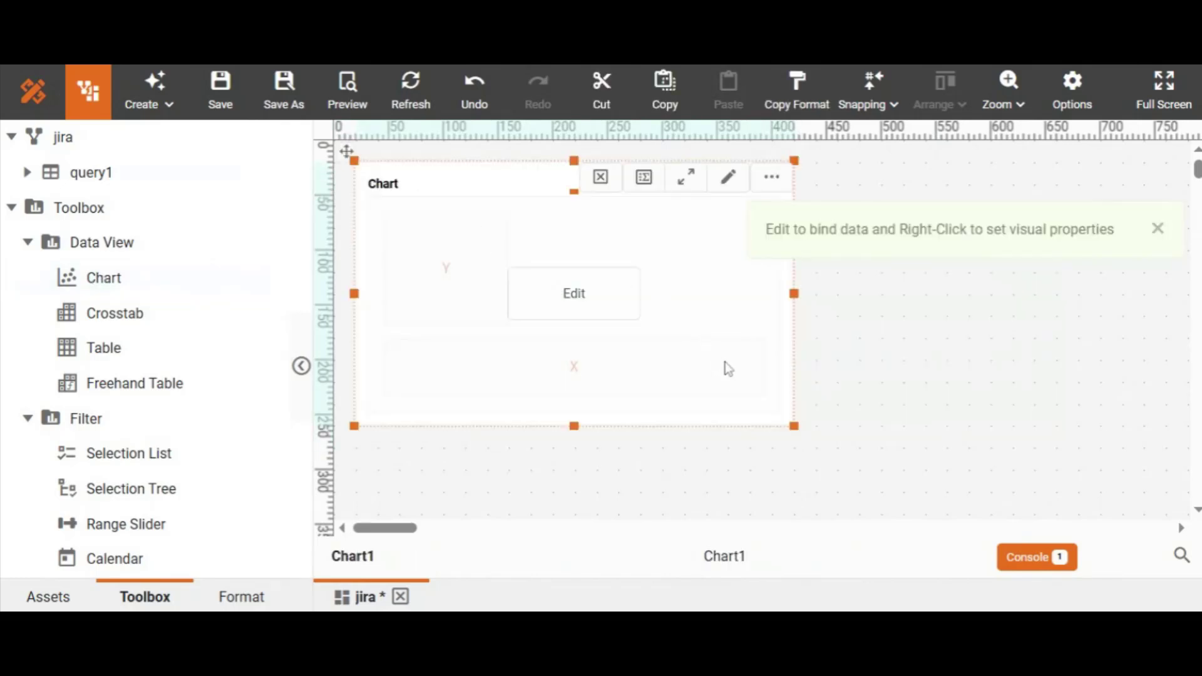
{"action": "left_click_drag", "start_coordinate": [790, 424], "coordinate": [697, 373]}
{"action": "left_click", "coordinate": [697, 373]}
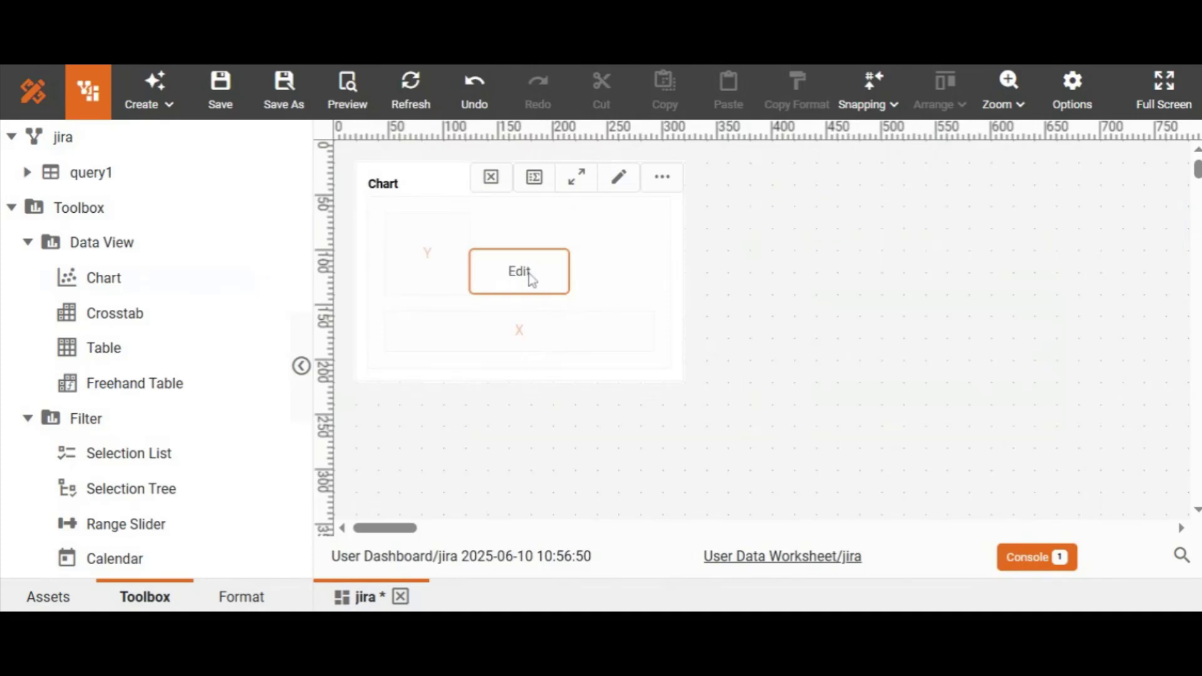
{"action": "left_click", "coordinate": [531, 278]}
{"action": "left_click", "coordinate": [995, 93]}
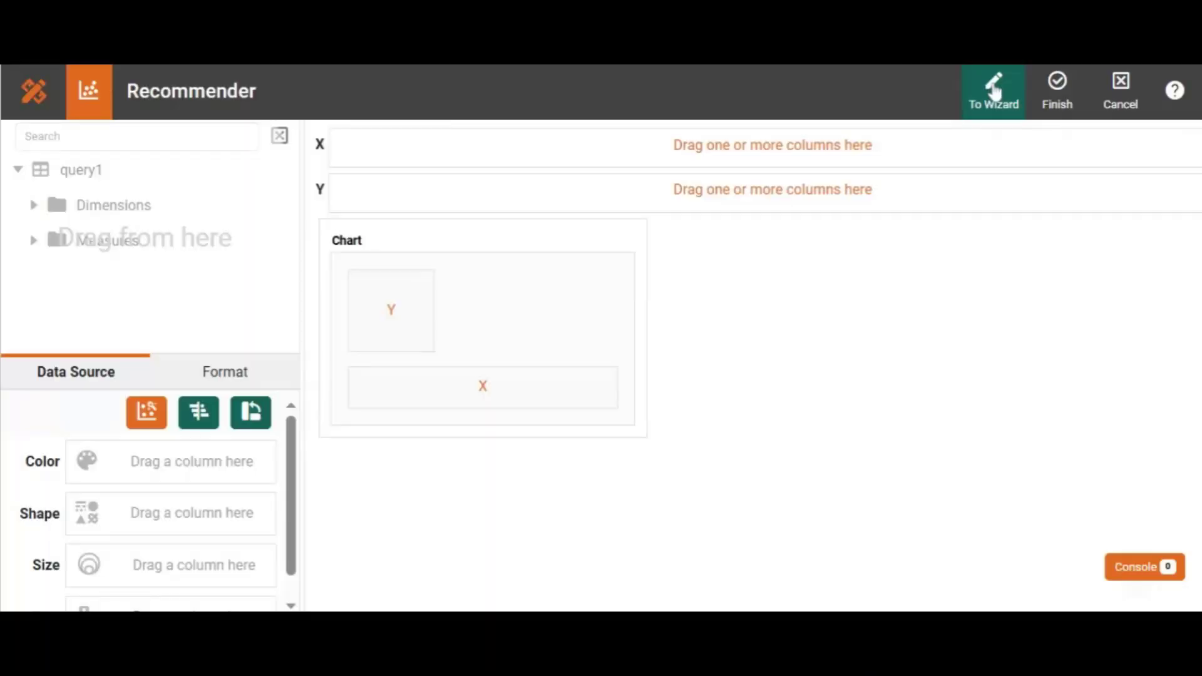
Step: Convert the issues.id dimension field into a measure
{"action": "left_click", "coordinate": [34, 210]}
{"action": "left_click_drag", "start_coordinate": [291, 187], "coordinate": [304, 321]}
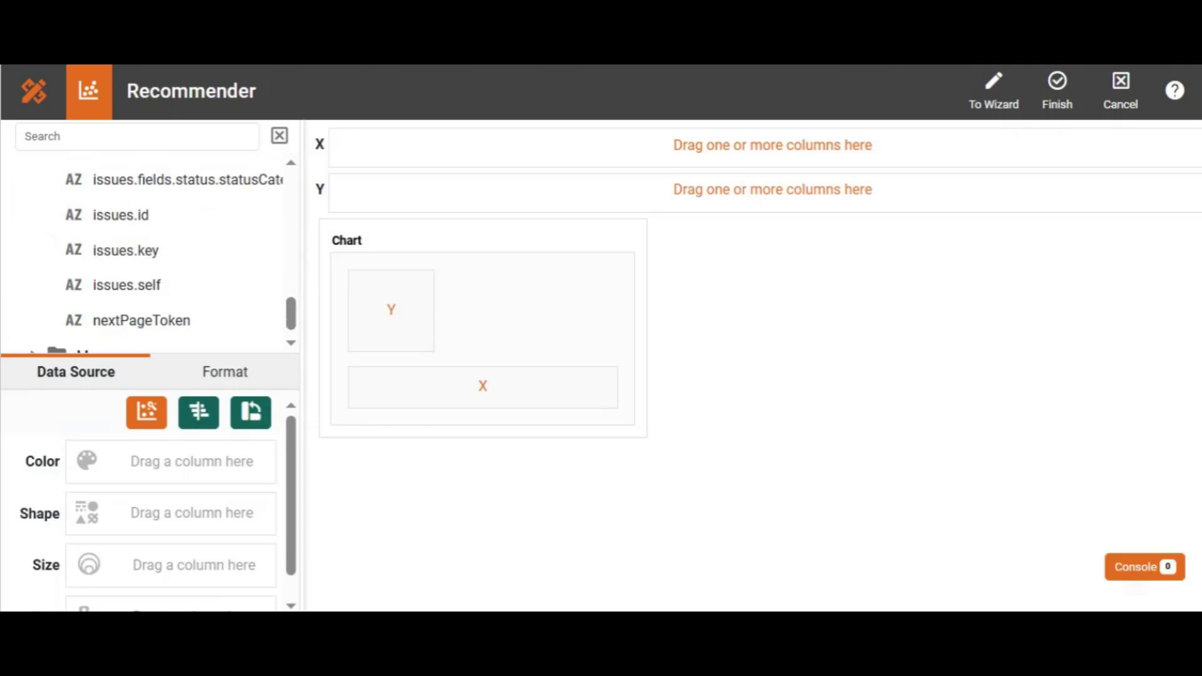
{"action": "left_click", "coordinate": [267, 216]}
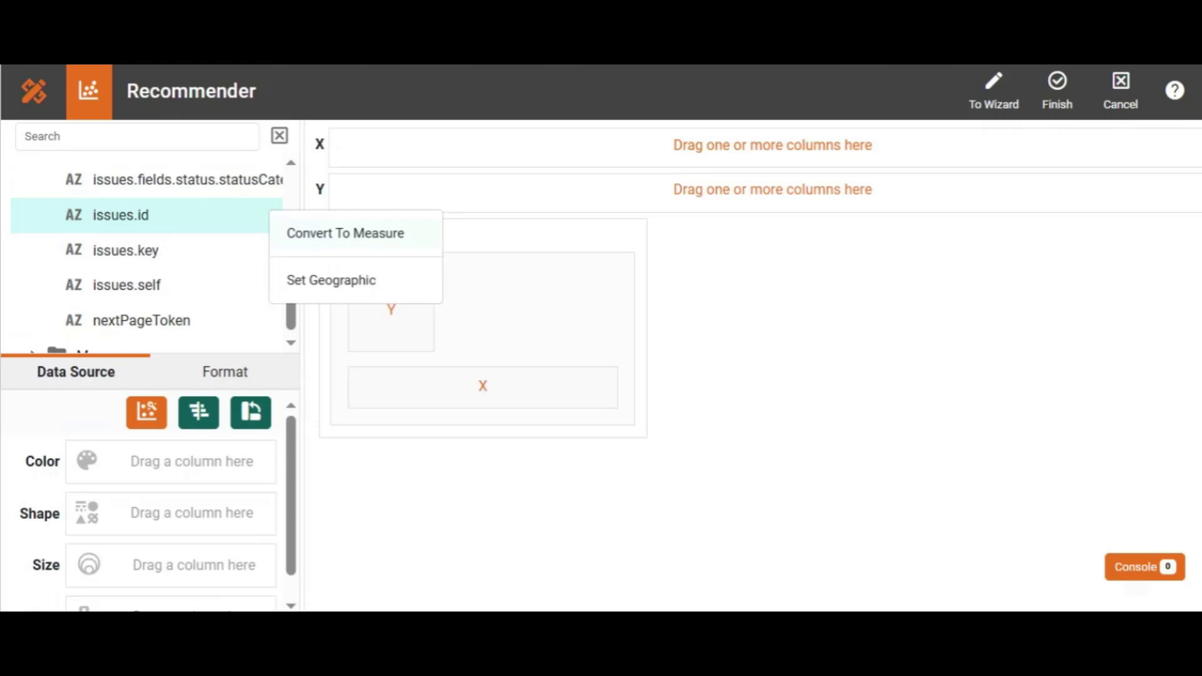
{"action": "left_click", "coordinate": [311, 234]}
{"action": "scroll", "coordinate": [292, 304], "scroll_direction": "down", "scroll_amount": 1}
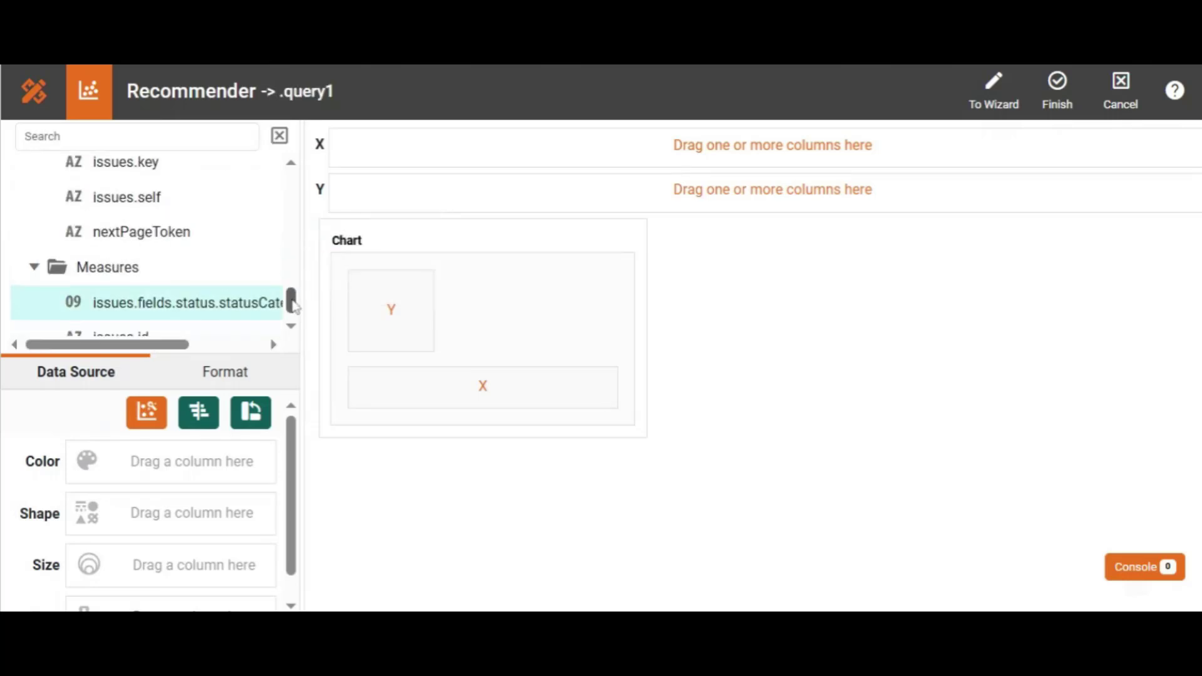
{"action": "scroll", "coordinate": [292, 303], "scroll_direction": "down", "scroll_amount": 1}
Step: Set the chart type to Pie
{"action": "mouse_move", "coordinate": [228, 252]}
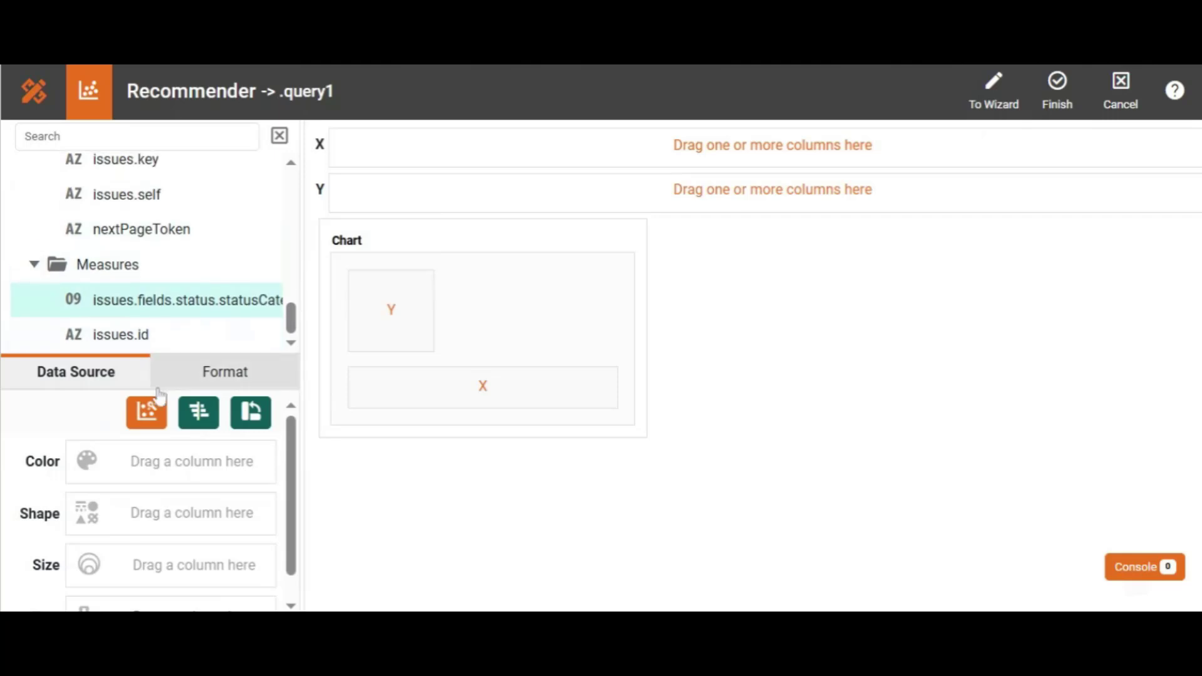
{"action": "left_click", "coordinate": [148, 416]}
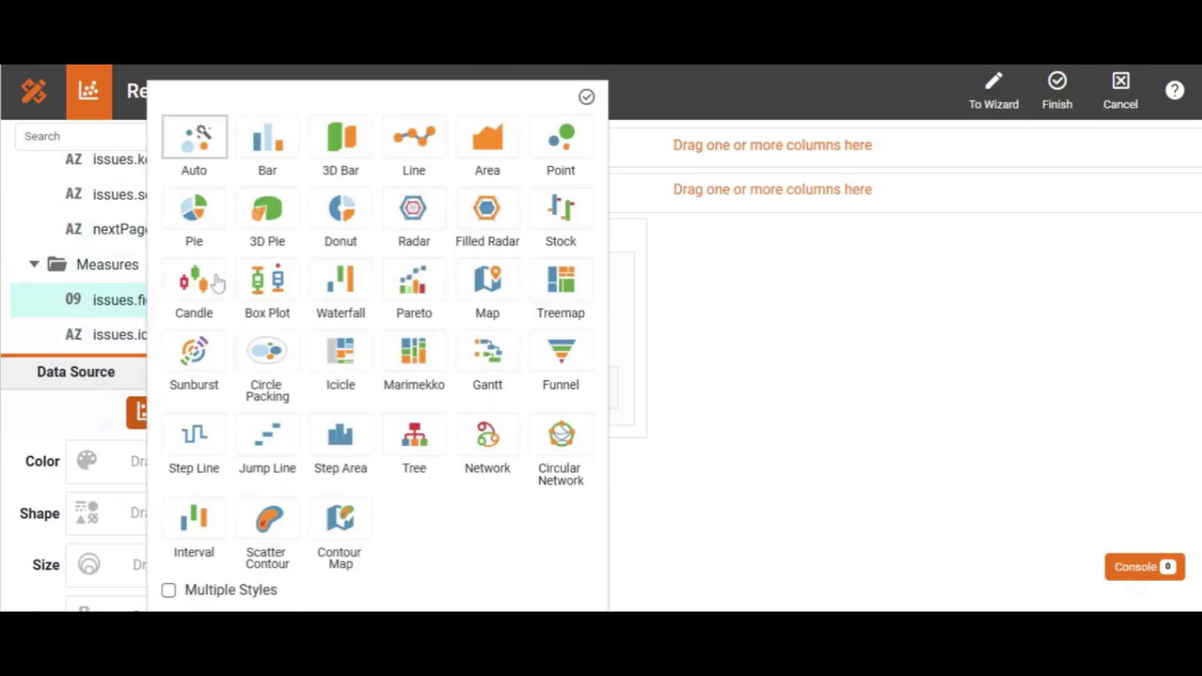
{"action": "left_click", "coordinate": [587, 100]}
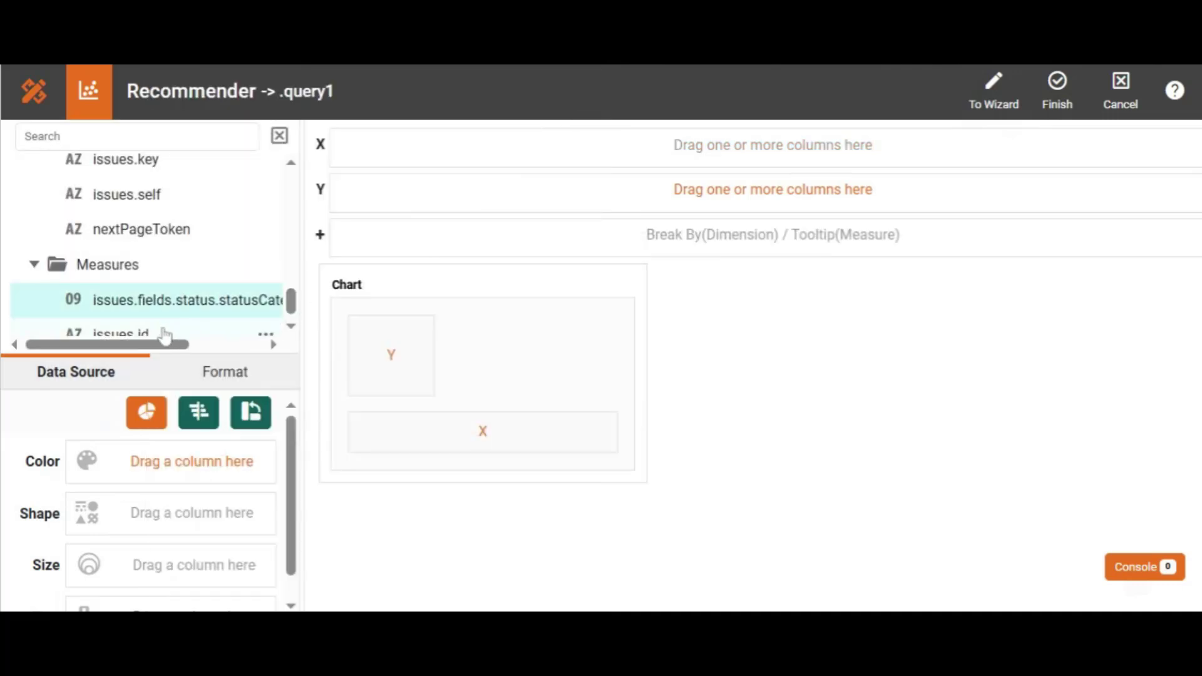
Step: Bind Count(issues.id) to the pie and colour slices by issues.fields.status.name, then finish editing
{"action": "left_click_drag", "start_coordinate": [167, 332], "coordinate": [401, 150]}
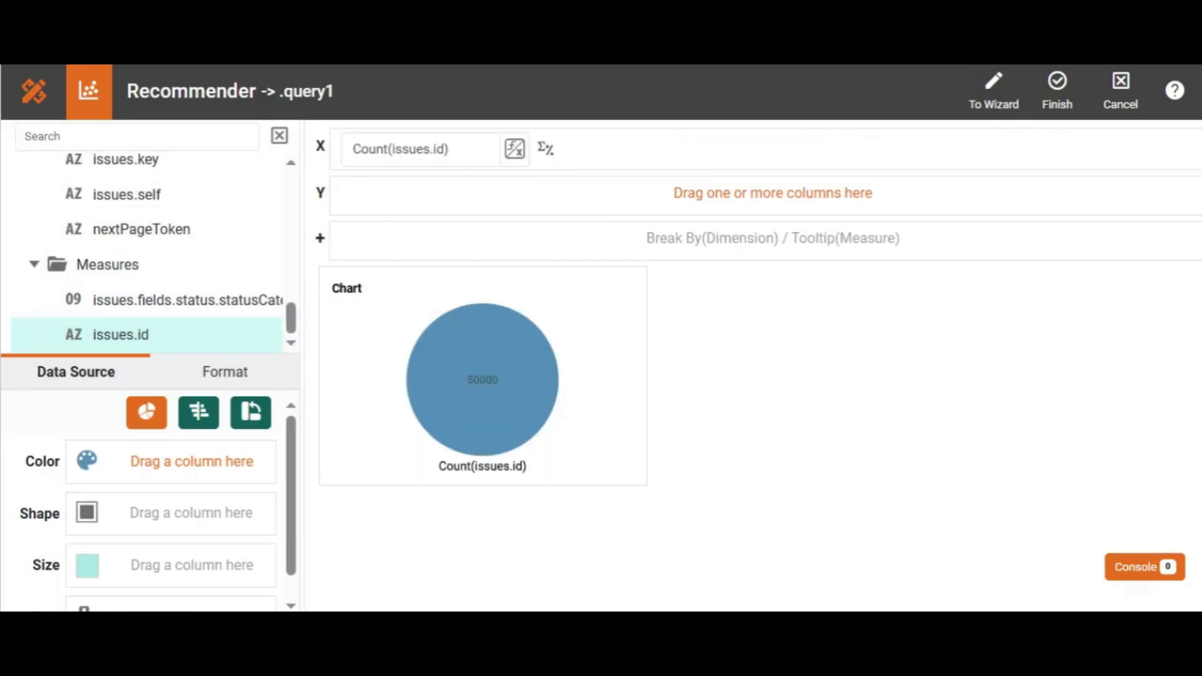
{"action": "scroll", "coordinate": [292, 300], "scroll_direction": "up", "scroll_amount": 3}
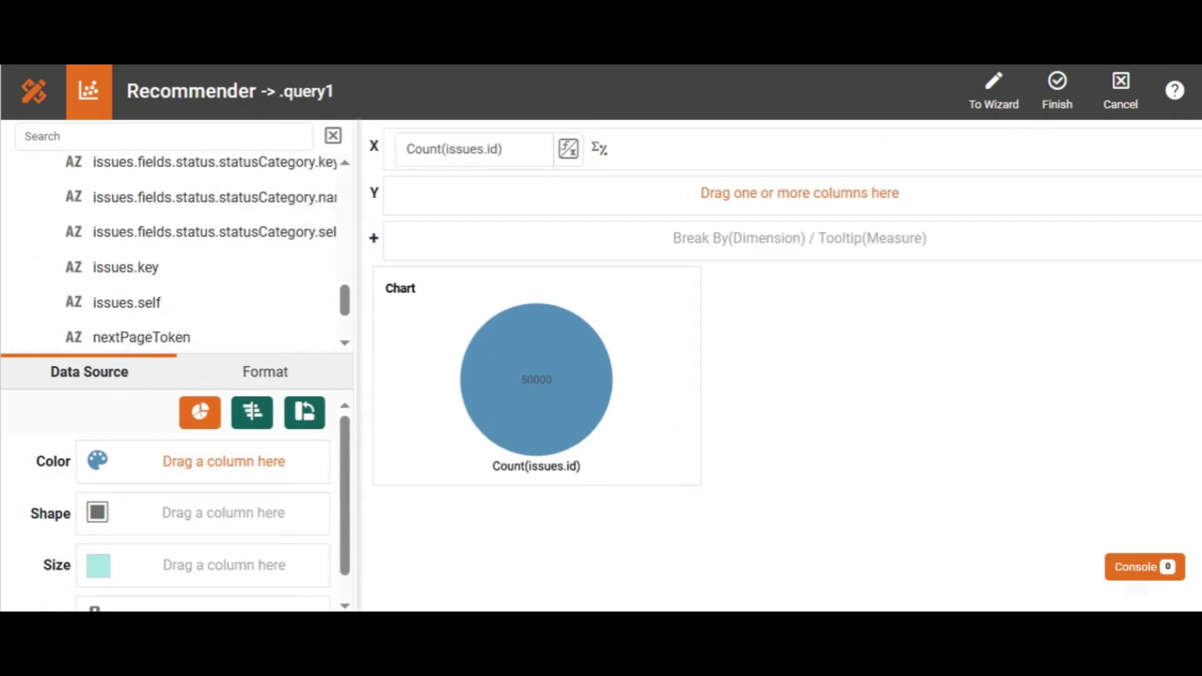
{"action": "scroll", "coordinate": [394, 287], "scroll_direction": "up", "scroll_amount": 1}
{"action": "scroll", "coordinate": [395, 287], "scroll_direction": "up", "scroll_amount": 3}
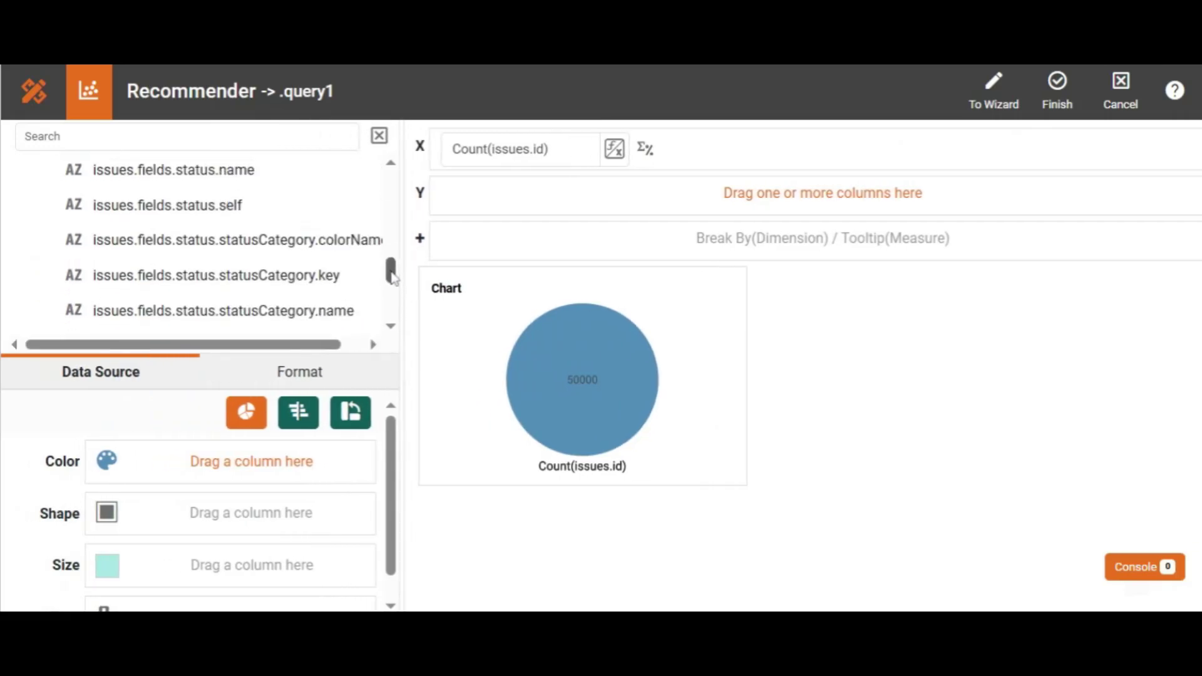
{"action": "scroll", "coordinate": [396, 274], "scroll_direction": "up", "scroll_amount": 2}
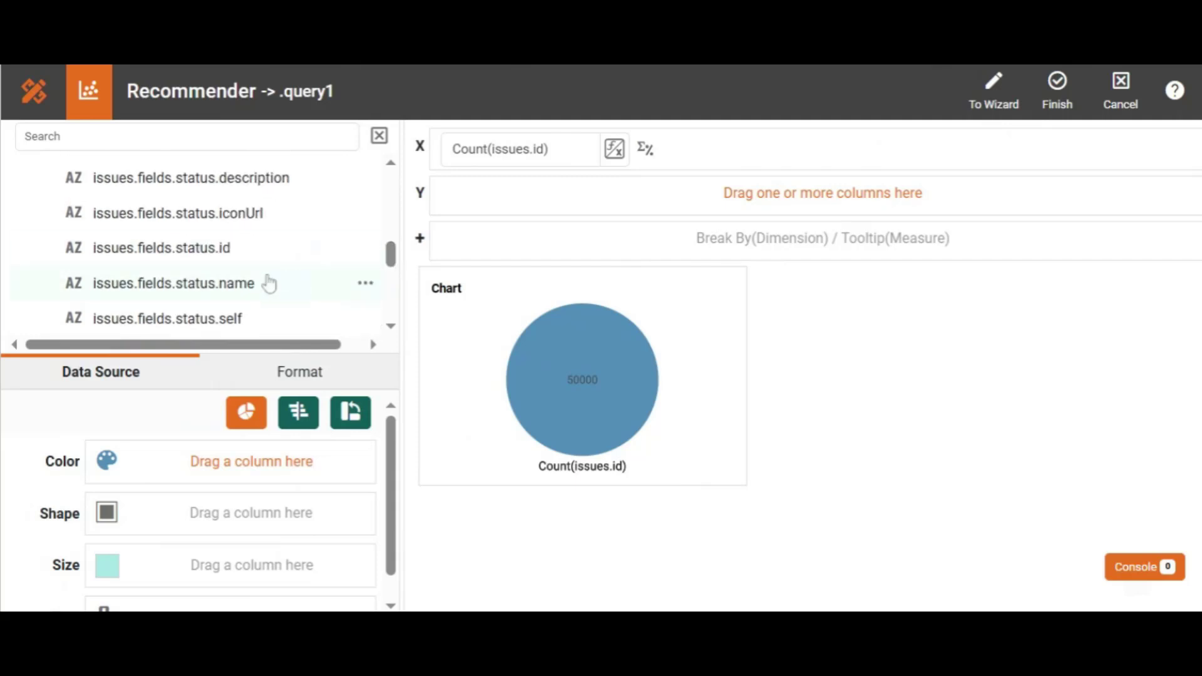
{"action": "left_click_drag", "start_coordinate": [256, 287], "coordinate": [250, 464]}
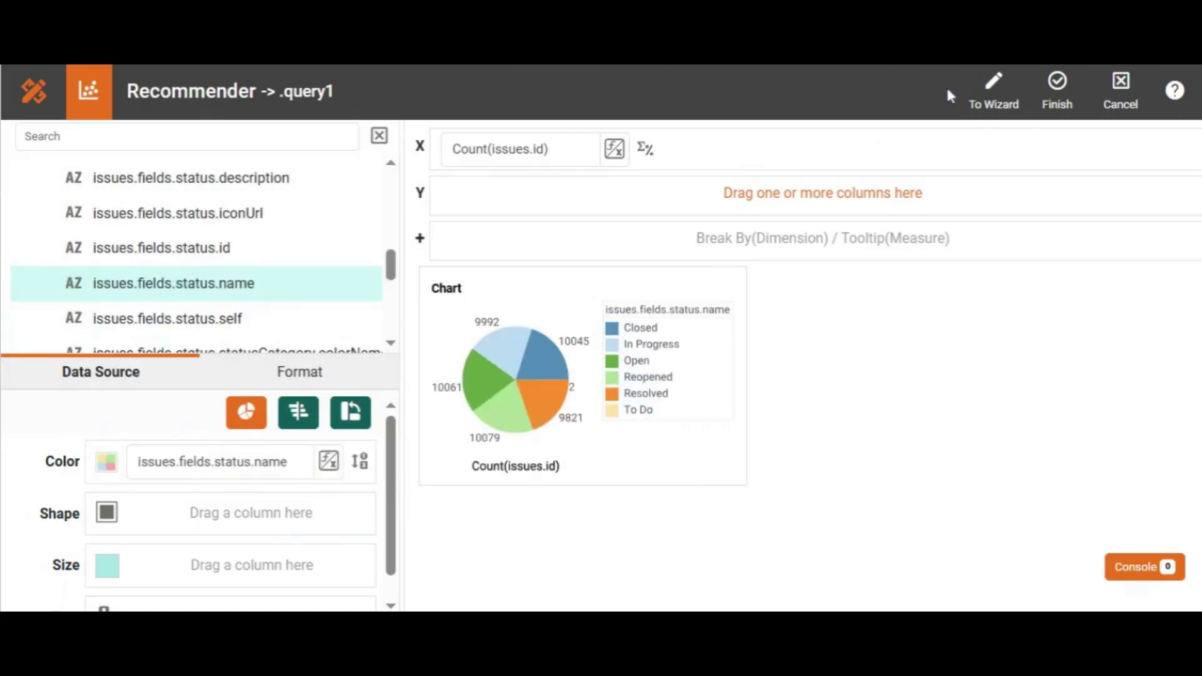
{"action": "left_click", "coordinate": [1056, 95]}
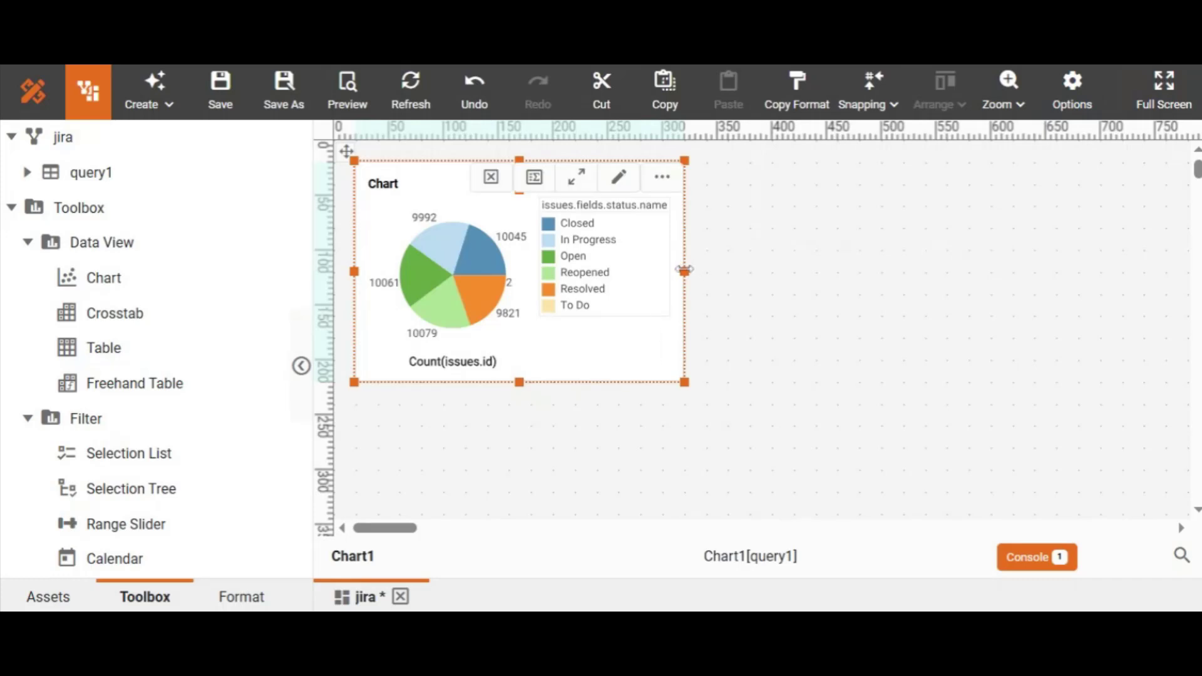
Step: Widen the pie chart, add a smaller crosstab to its right, and open the Crosstab1 binding editor
{"action": "left_click_drag", "start_coordinate": [684, 270], "coordinate": [709, 267]}
{"action": "left_click", "coordinate": [713, 266]}
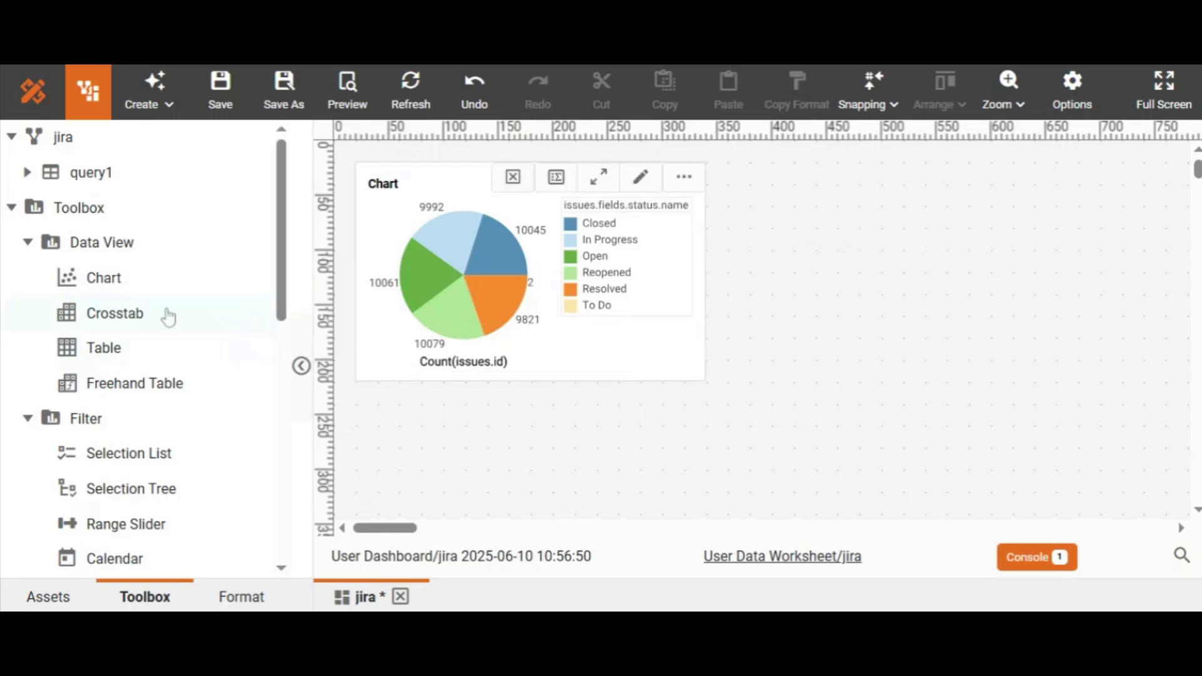
{"action": "left_click", "coordinate": [139, 319]}
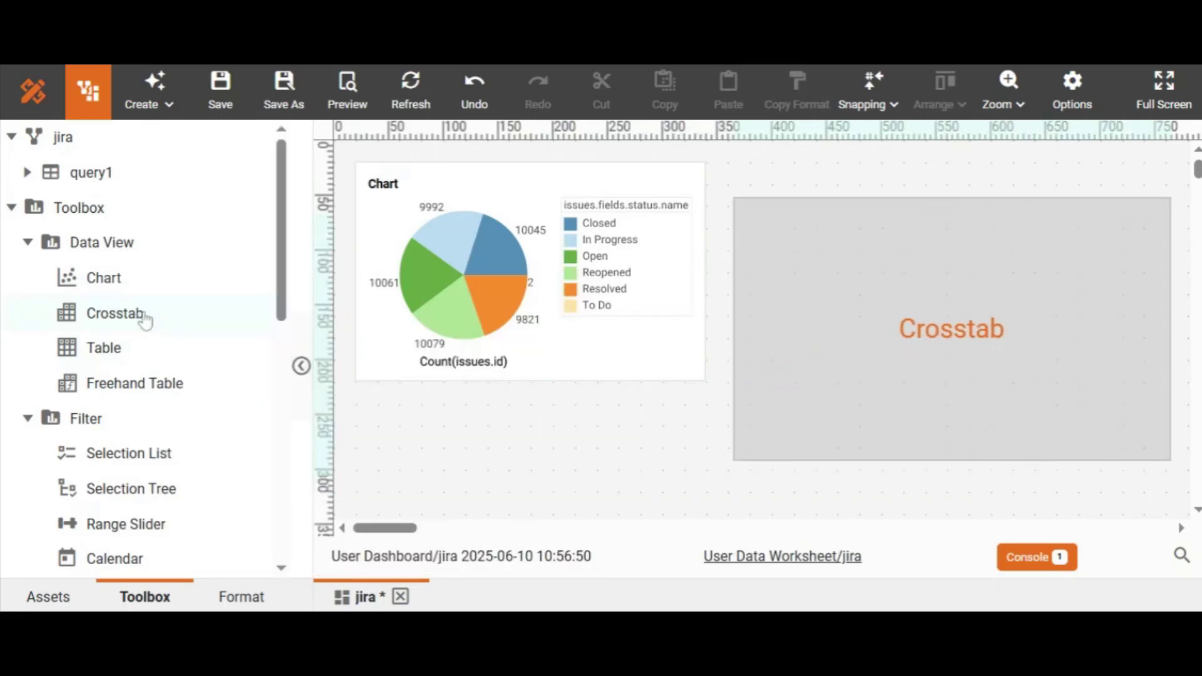
{"action": "left_click", "coordinate": [1014, 307]}
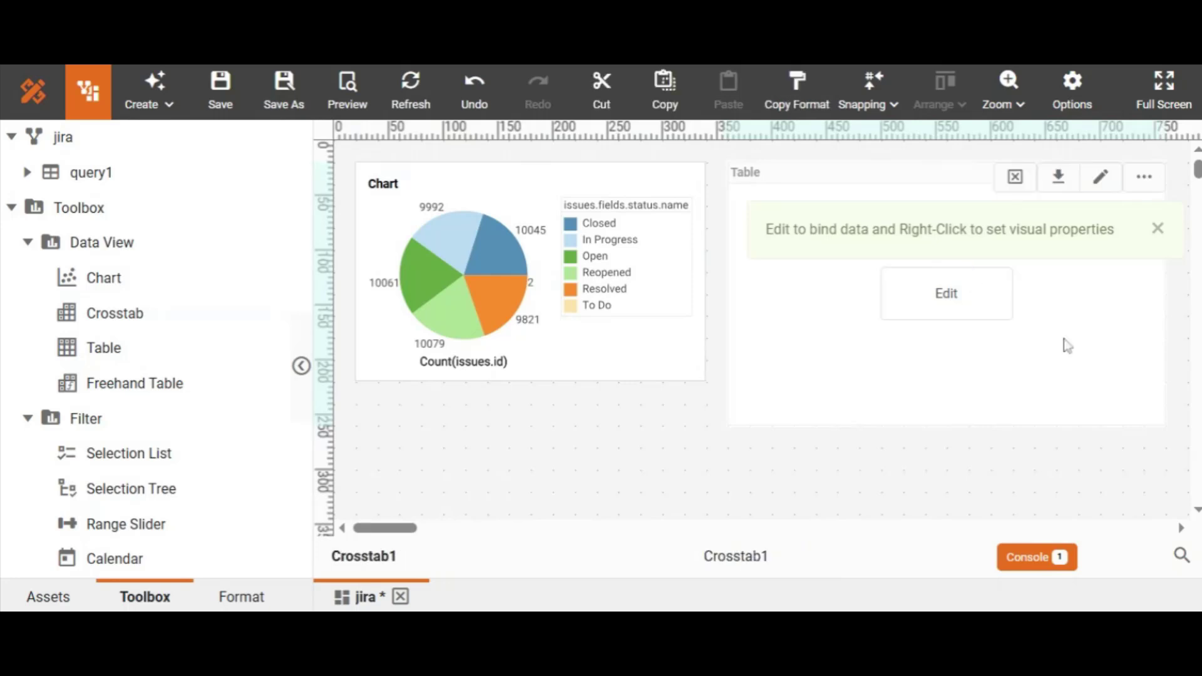
{"action": "left_click_drag", "start_coordinate": [1166, 428], "coordinate": [1105, 392]}
{"action": "left_click", "coordinate": [1105, 392]}
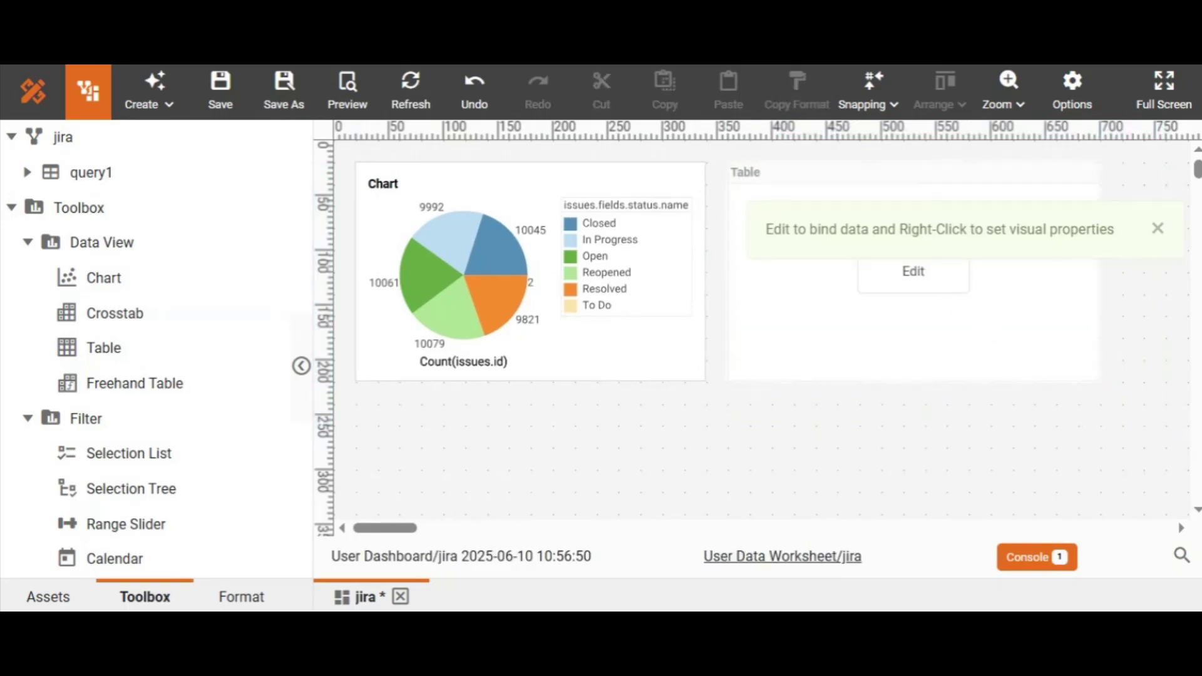
{"action": "left_click", "coordinate": [942, 278]}
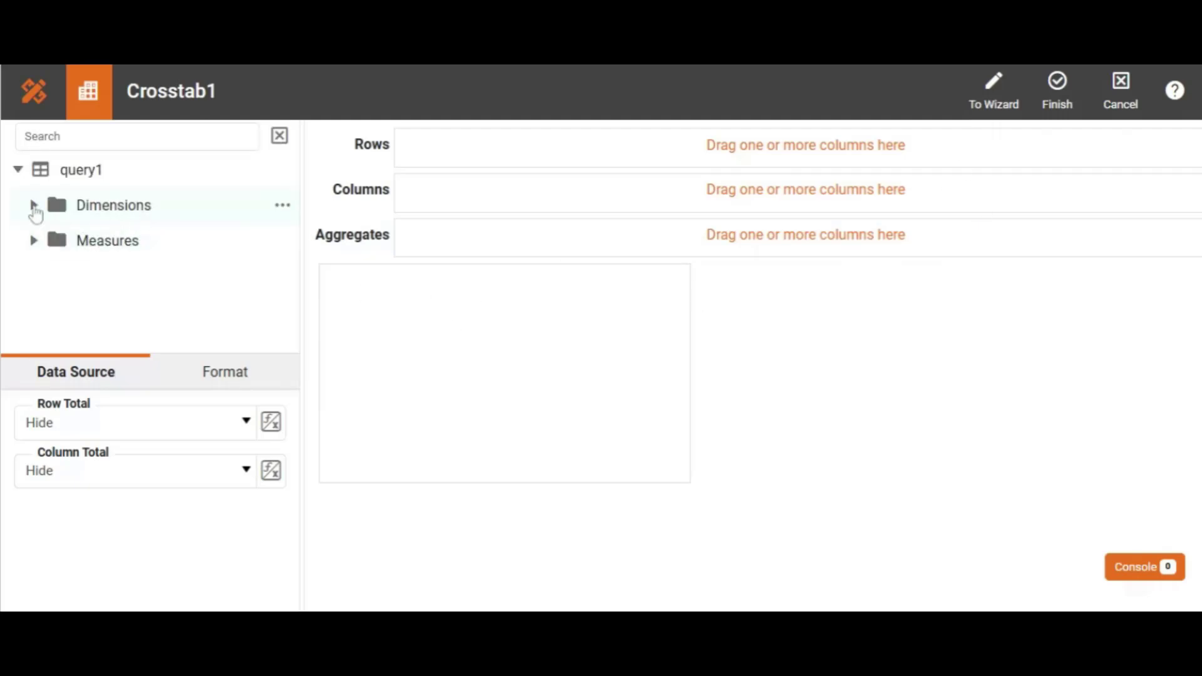
Step: Expand query1's Dimensions and group the crosstab rows by issues.fields.assignee.displayName
{"action": "left_click", "coordinate": [34, 204]}
{"action": "left_click", "coordinate": [34, 204]}
{"action": "left_click", "coordinate": [35, 205]}
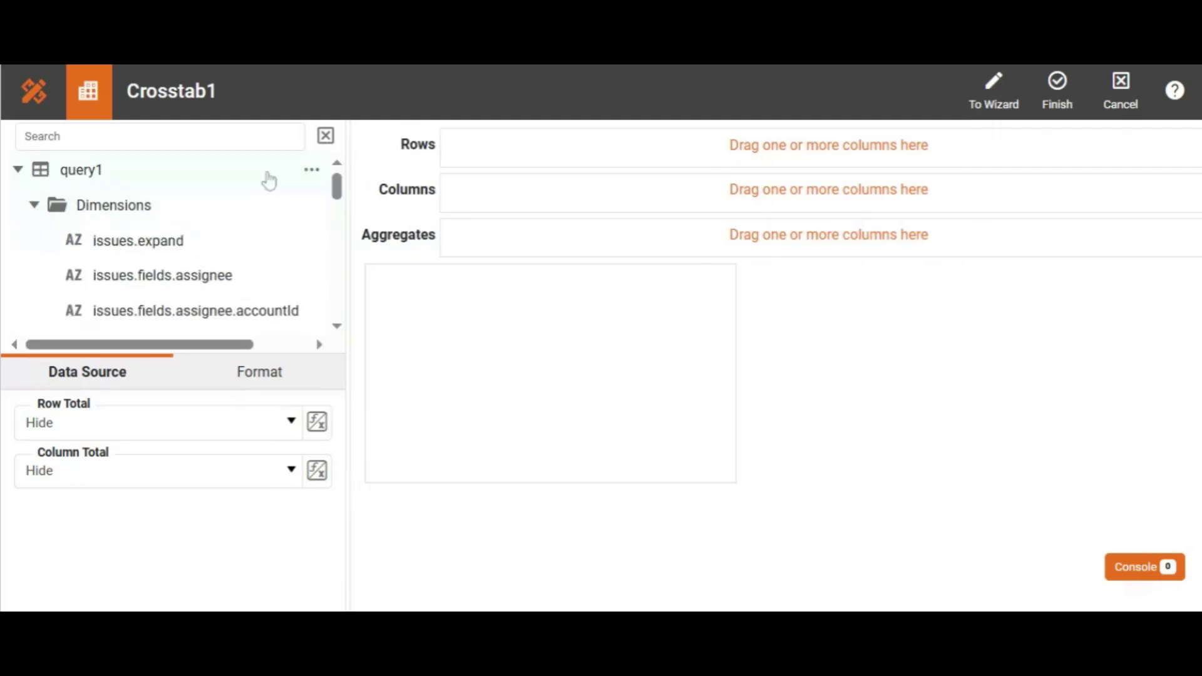
{"action": "left_click_drag", "start_coordinate": [338, 189], "coordinate": [350, 237]}
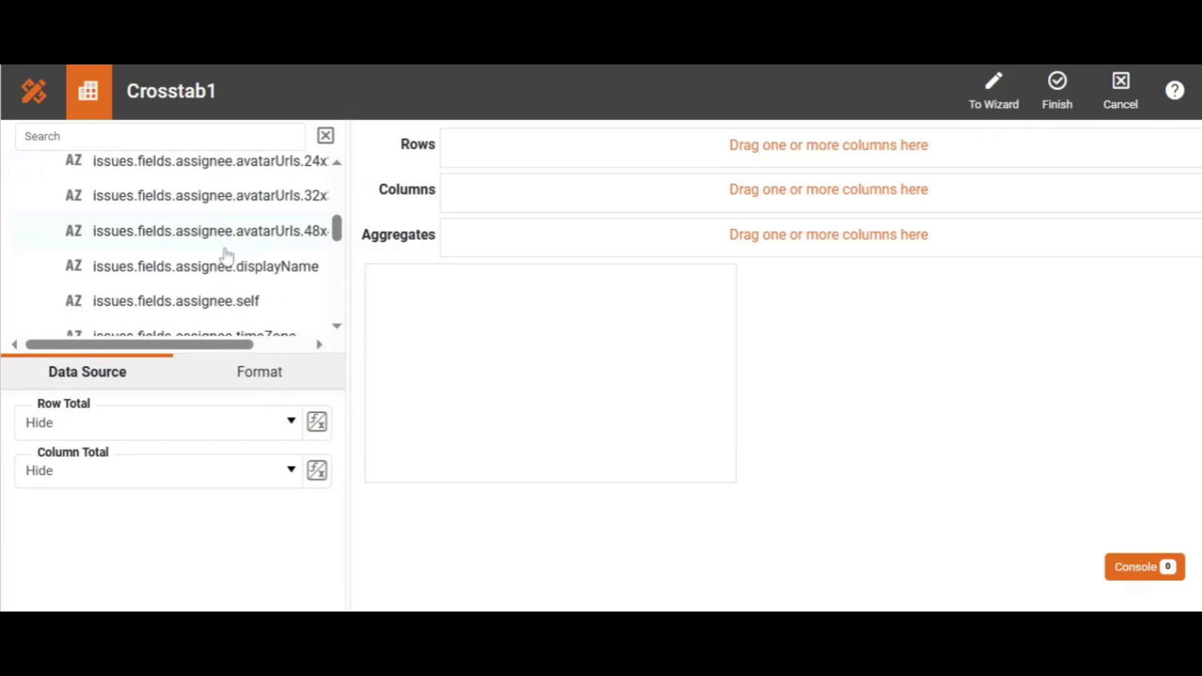
{"action": "left_click_drag", "start_coordinate": [198, 274], "coordinate": [495, 159]}
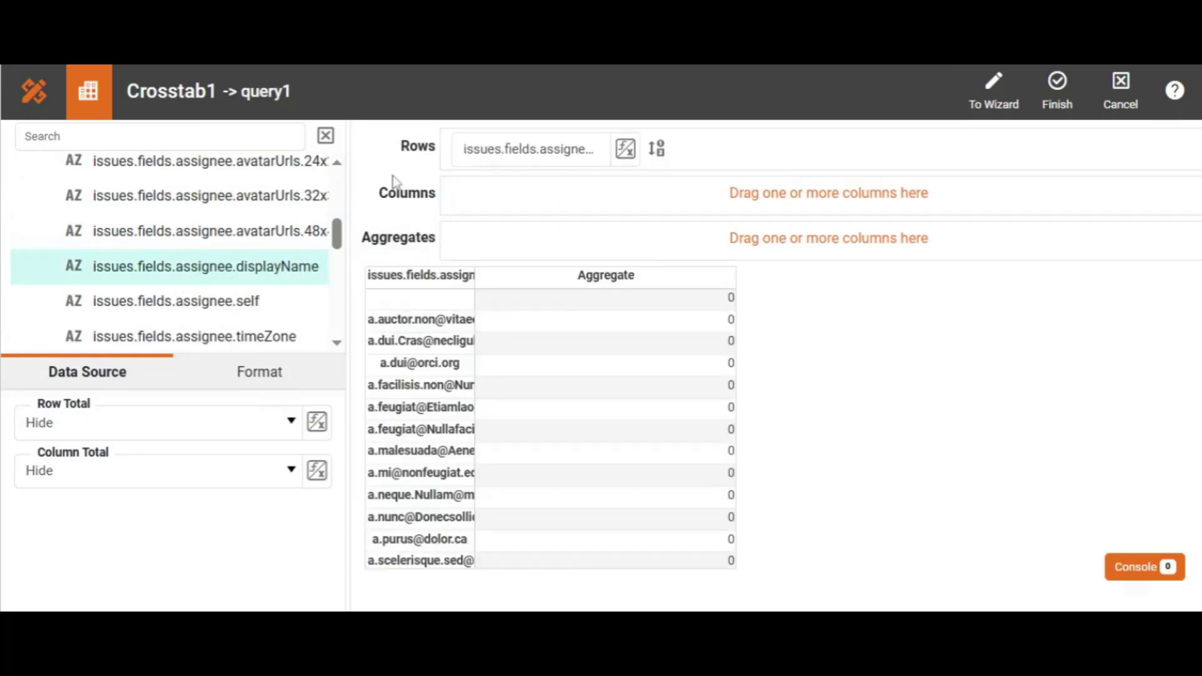
{"action": "left_click_drag", "start_coordinate": [338, 241], "coordinate": [339, 172]}
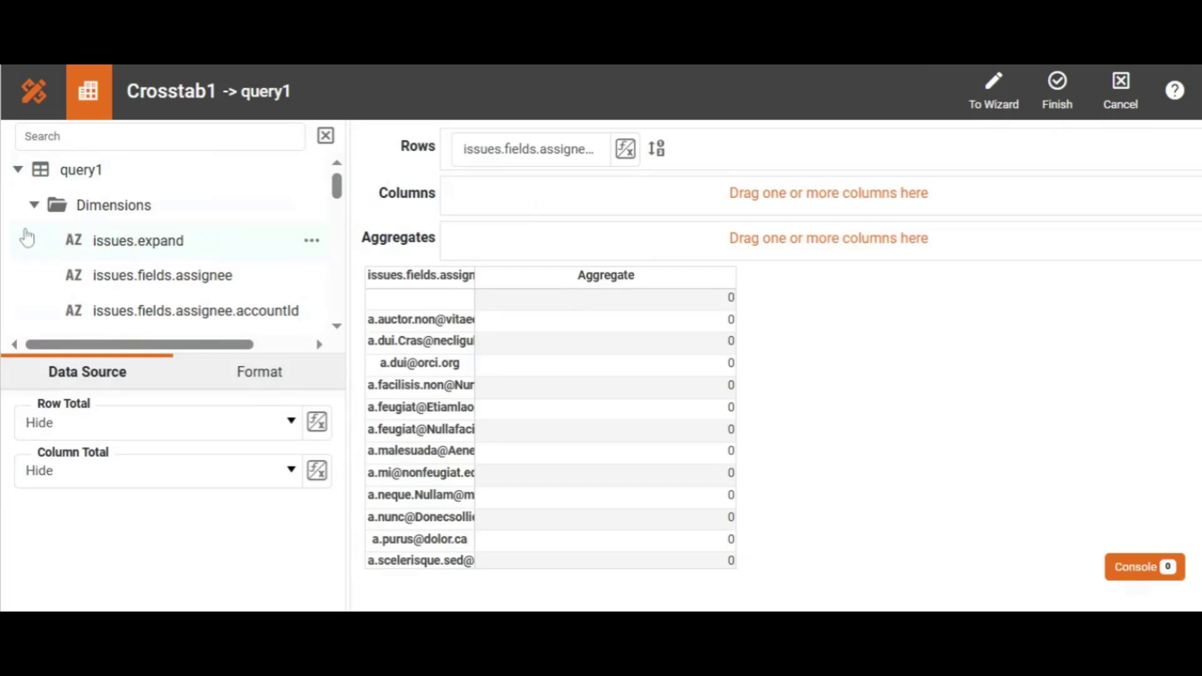
Step: Convert issues.id to a measure and add Count(issues.id) as the crosstab aggregate
{"action": "scroll", "coordinate": [329, 267], "scroll_direction": "down", "scroll_amount": 10}
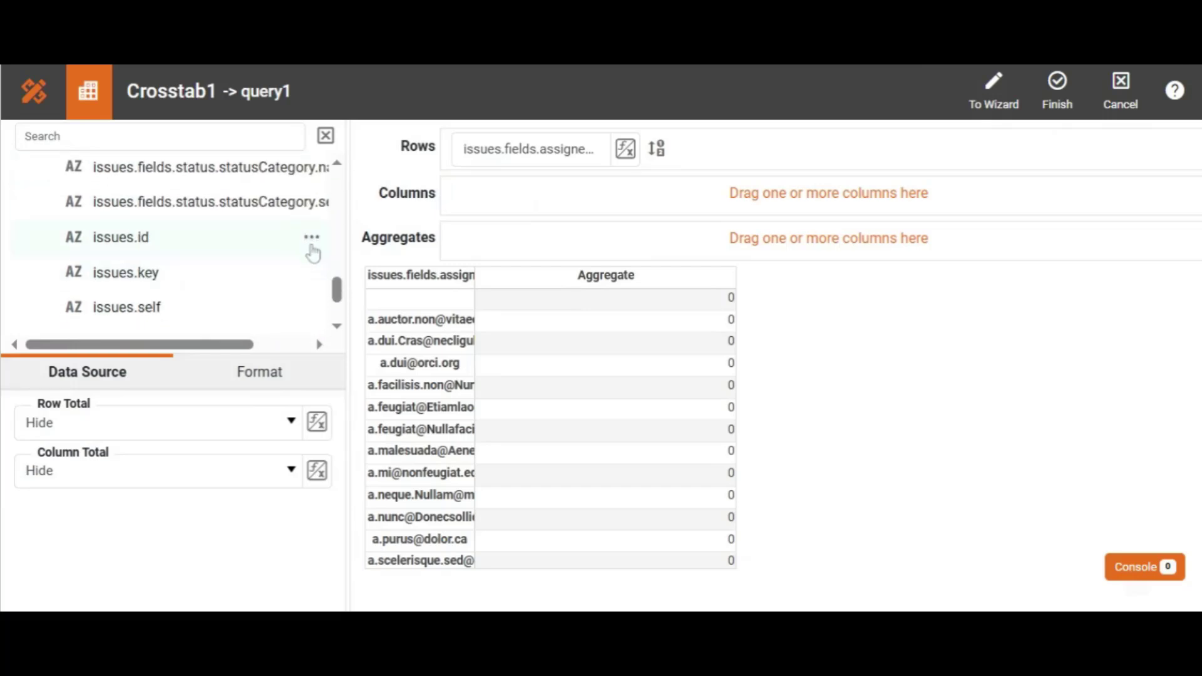
{"action": "left_click", "coordinate": [312, 239]}
{"action": "left_click", "coordinate": [342, 276]}
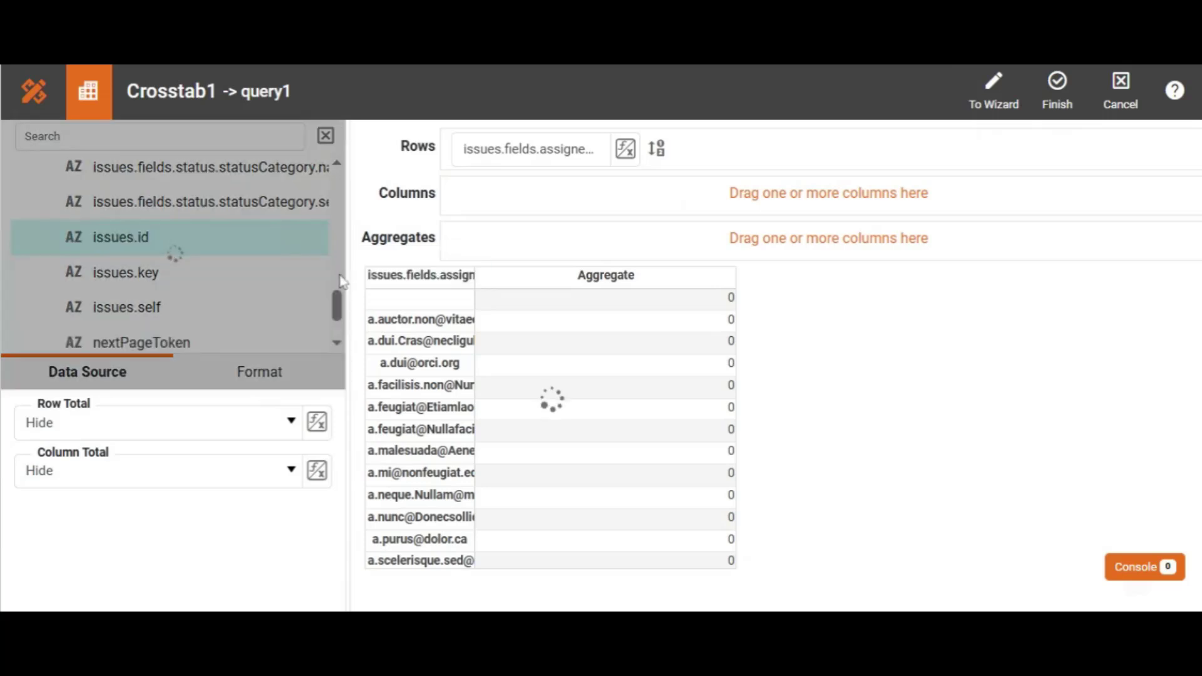
{"action": "left_click_drag", "start_coordinate": [337, 304], "coordinate": [337, 317]}
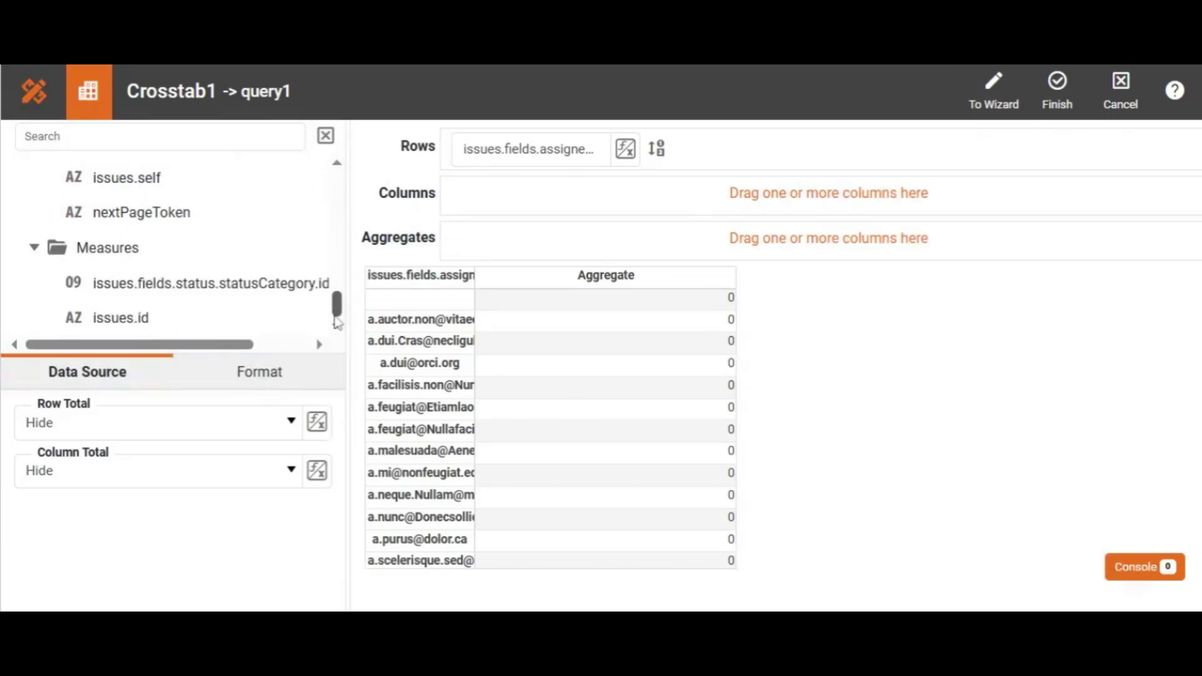
{"action": "left_click_drag", "start_coordinate": [127, 327], "coordinate": [493, 237]}
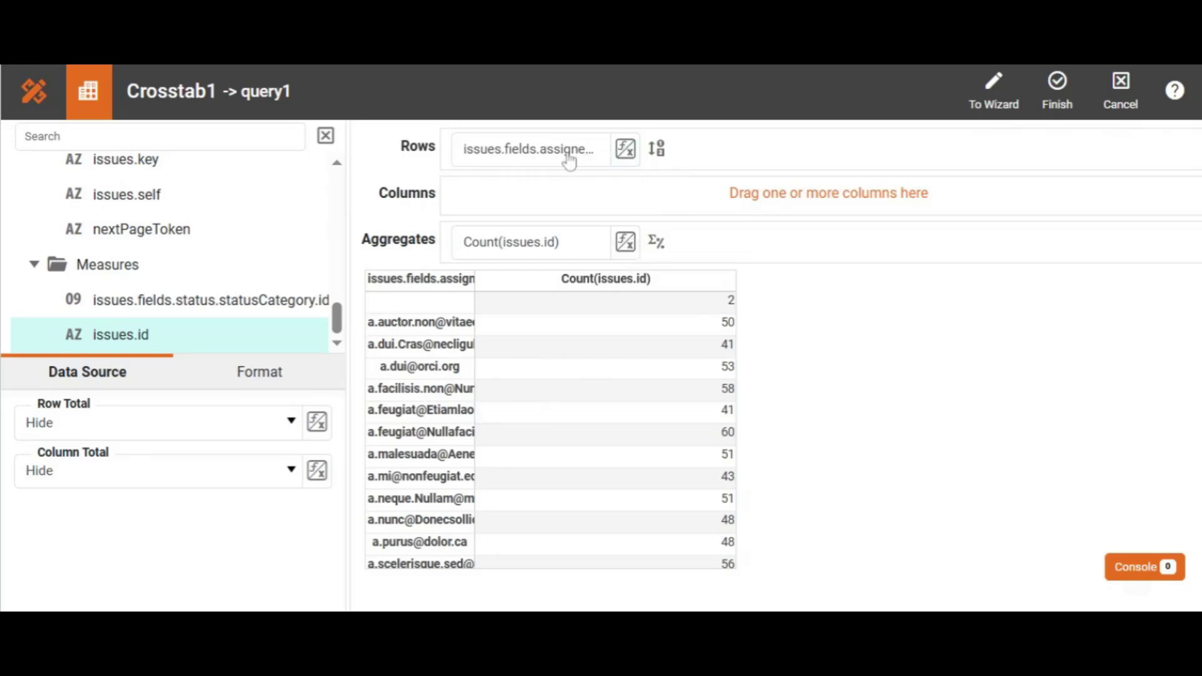
Step: Sort the assignee rows By Value (Desc) on Count(issues.id), then finish the crosstab
{"action": "left_click", "coordinate": [657, 150]}
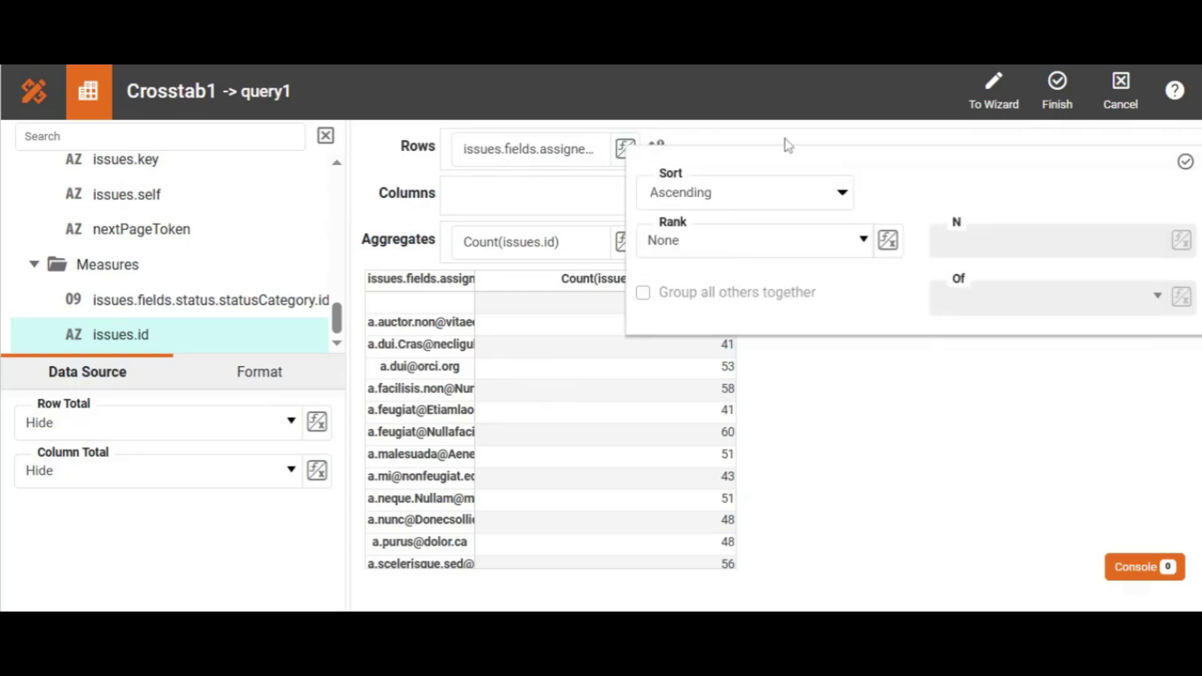
{"action": "left_click", "coordinate": [839, 197]}
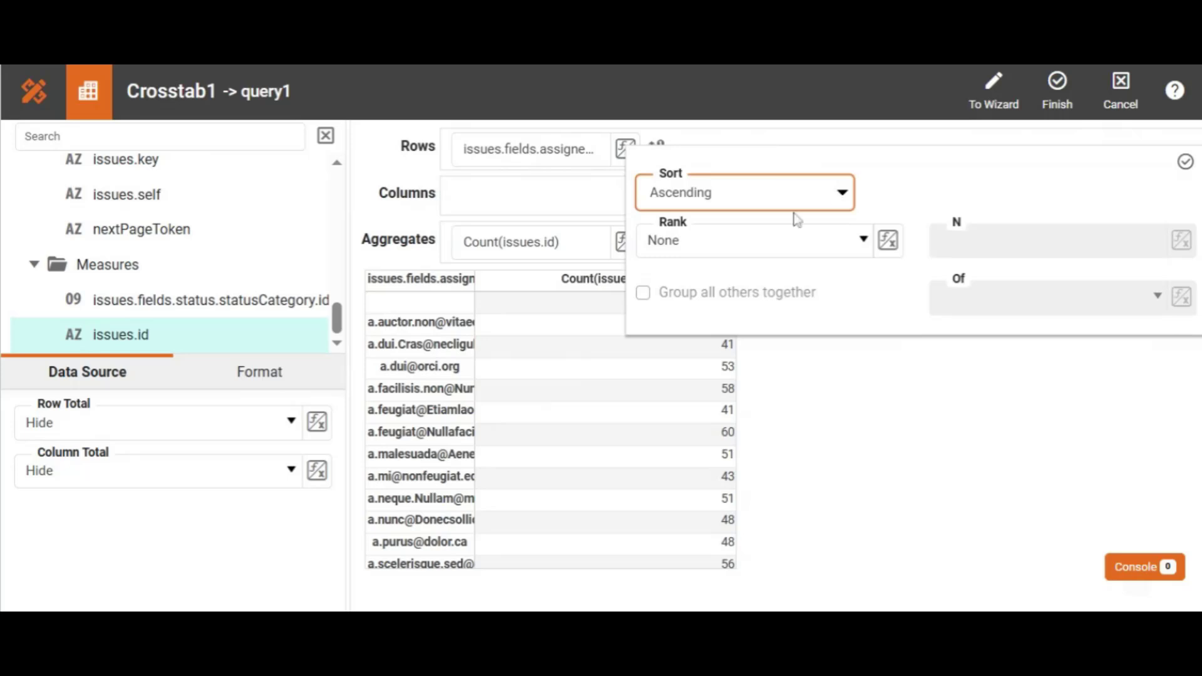
{"action": "left_click", "coordinate": [753, 302]}
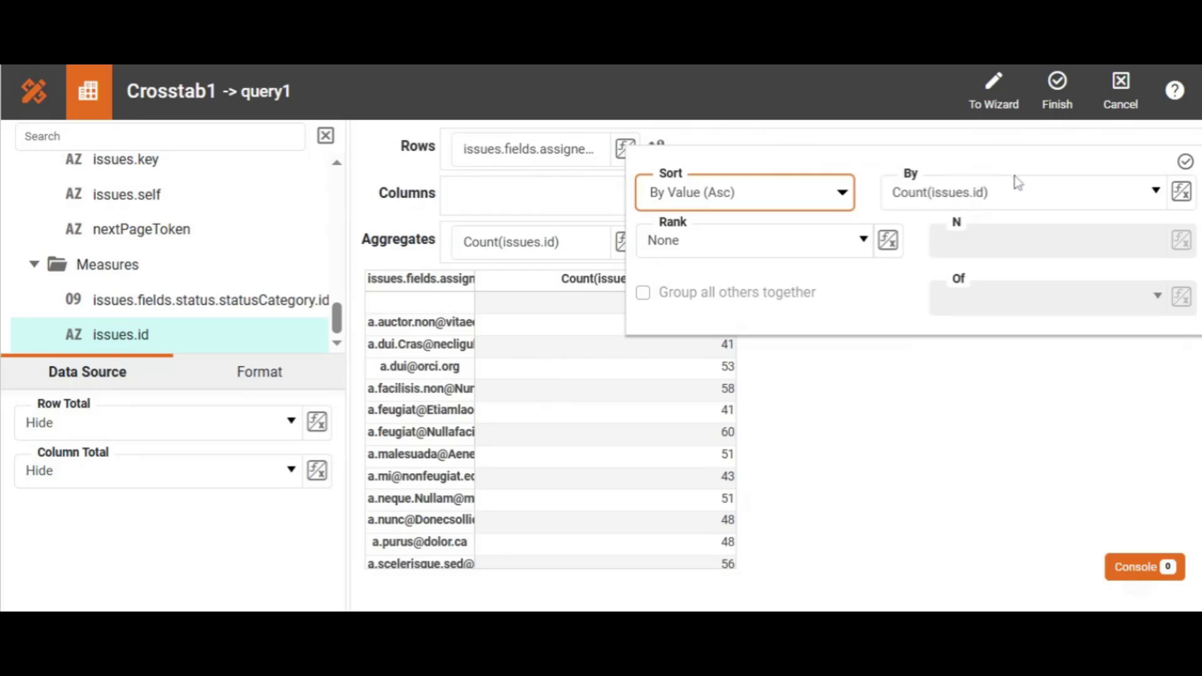
{"action": "left_click", "coordinate": [1185, 162]}
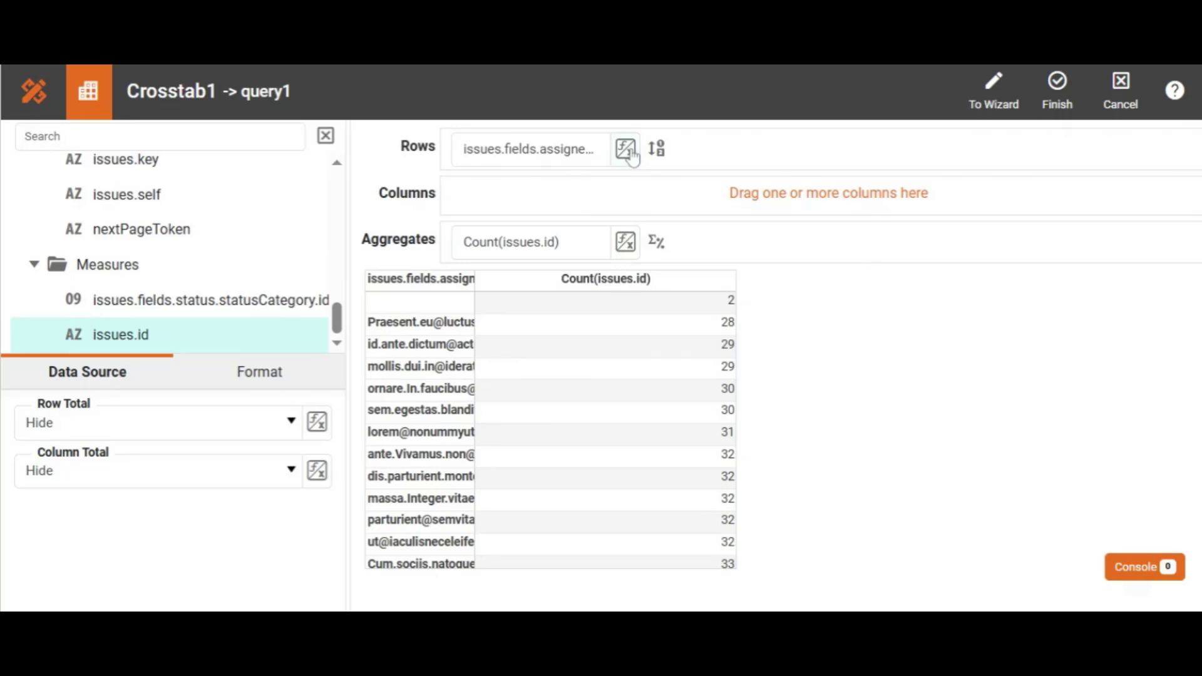
{"action": "left_click", "coordinate": [655, 149]}
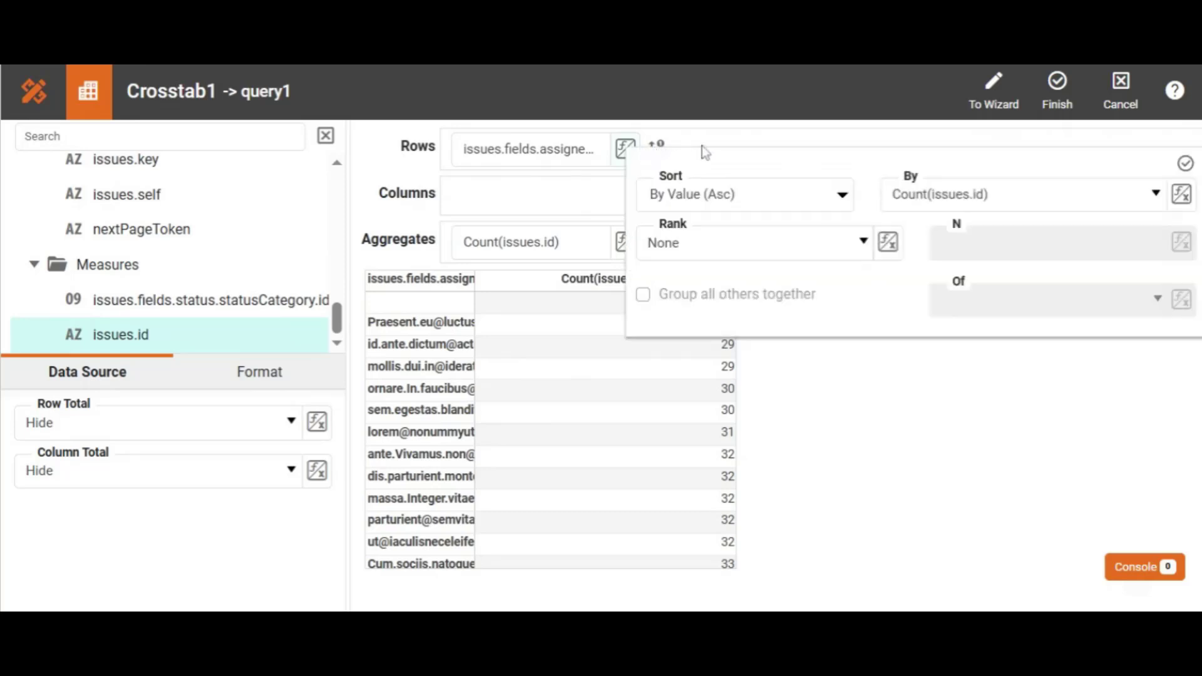
{"action": "left_click", "coordinate": [820, 202]}
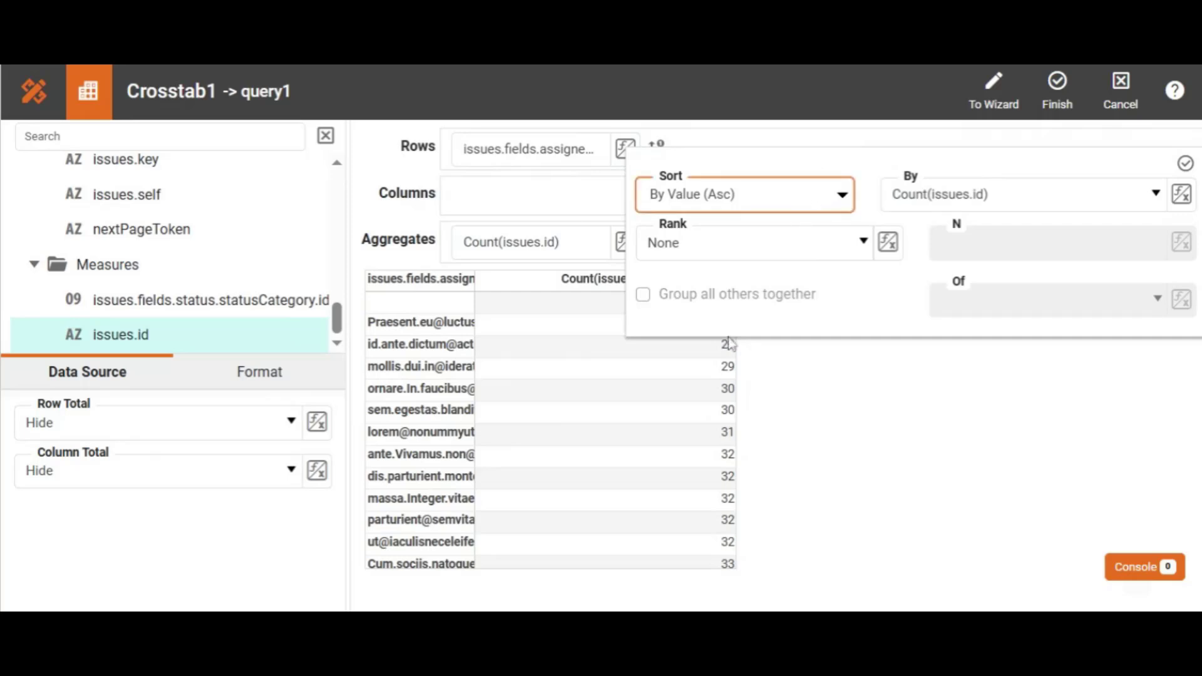
{"action": "left_click", "coordinate": [1184, 164]}
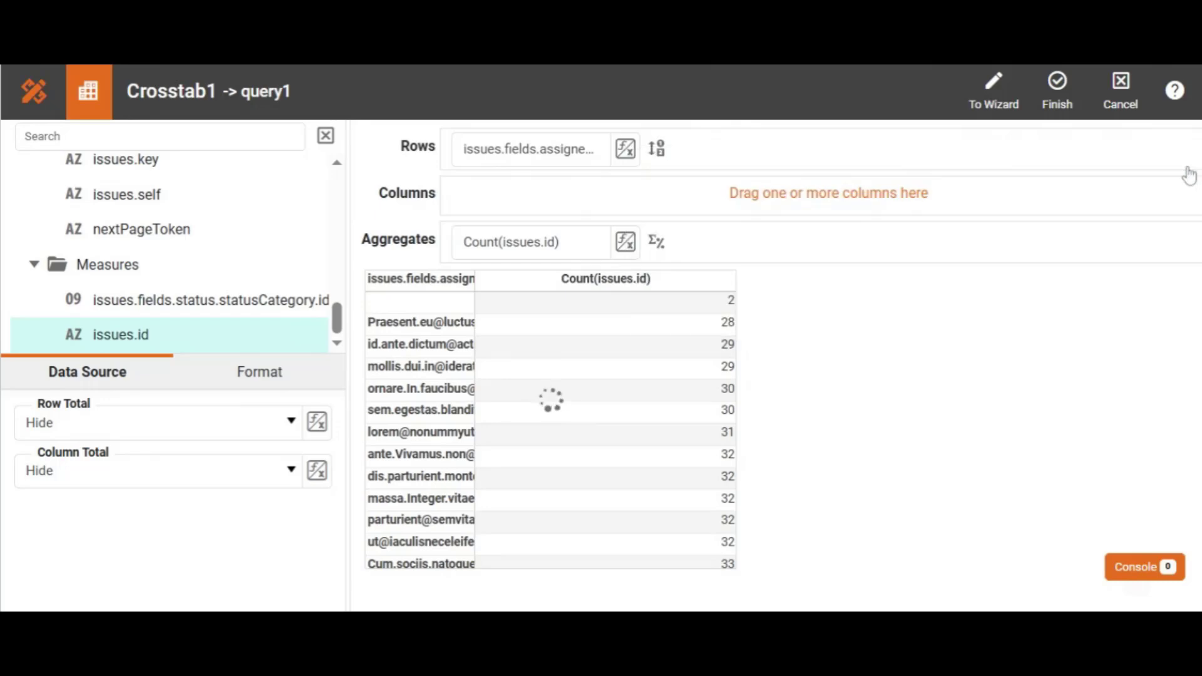
{"action": "left_click", "coordinate": [1057, 91]}
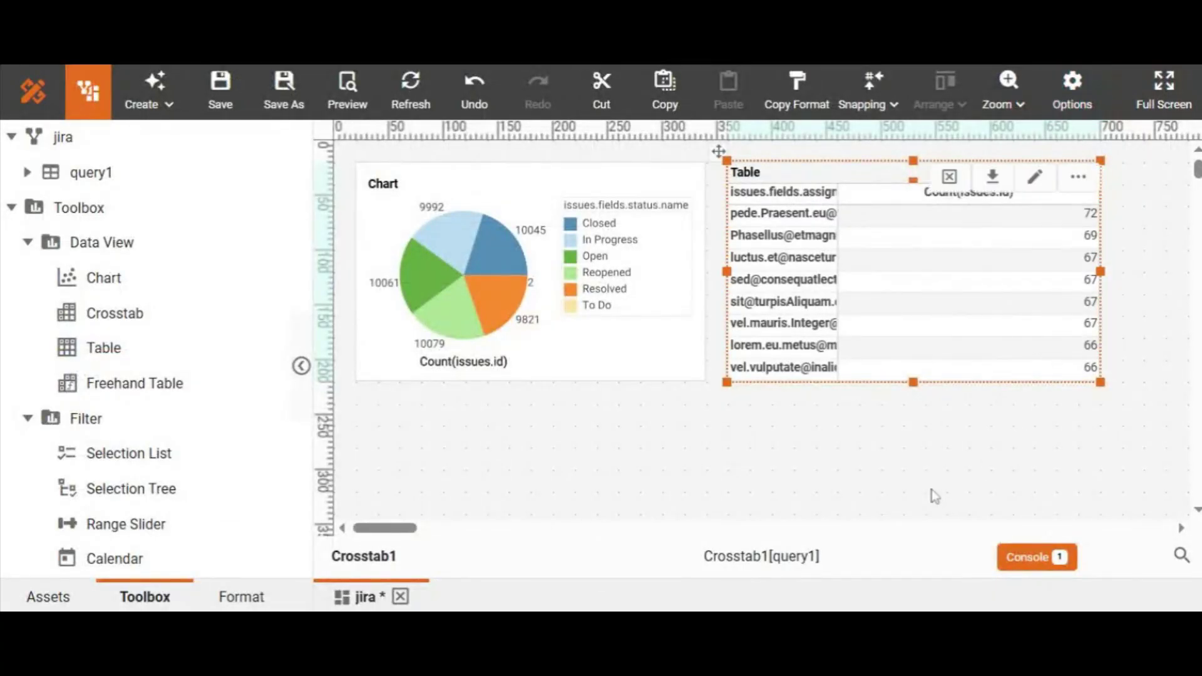
{"action": "left_click", "coordinate": [896, 471]}
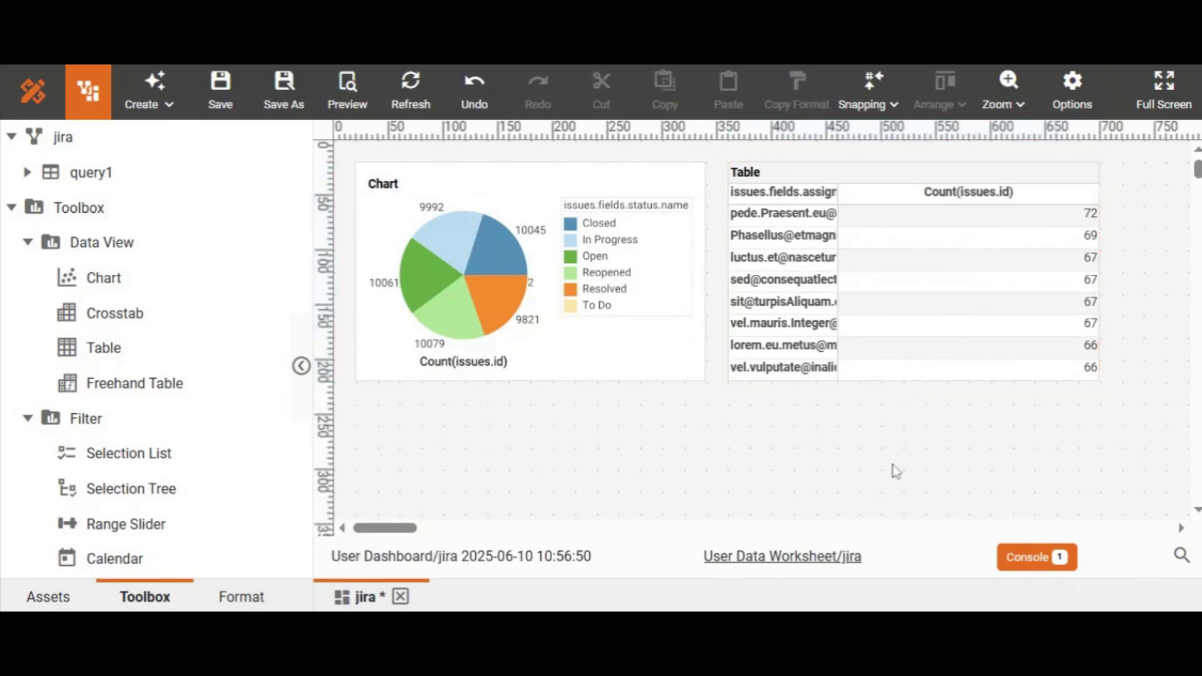
{"action": "mouse_move", "coordinate": [1081, 236]}
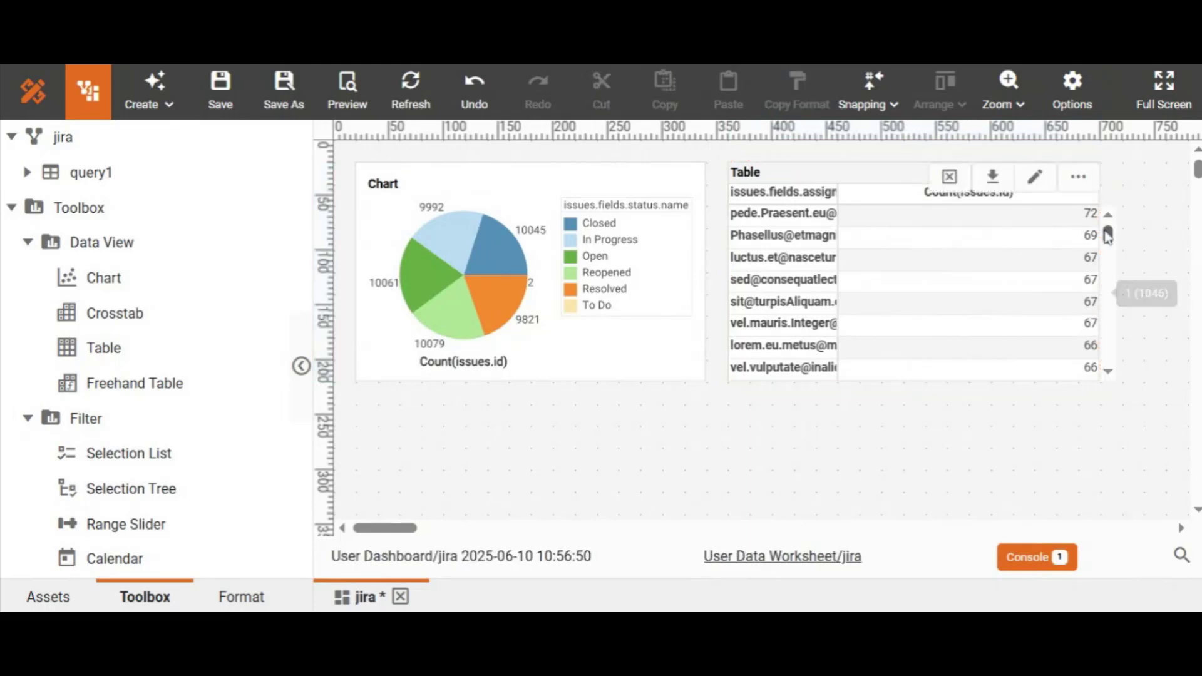
{"action": "left_click_drag", "start_coordinate": [1108, 237], "coordinate": [1108, 228]}
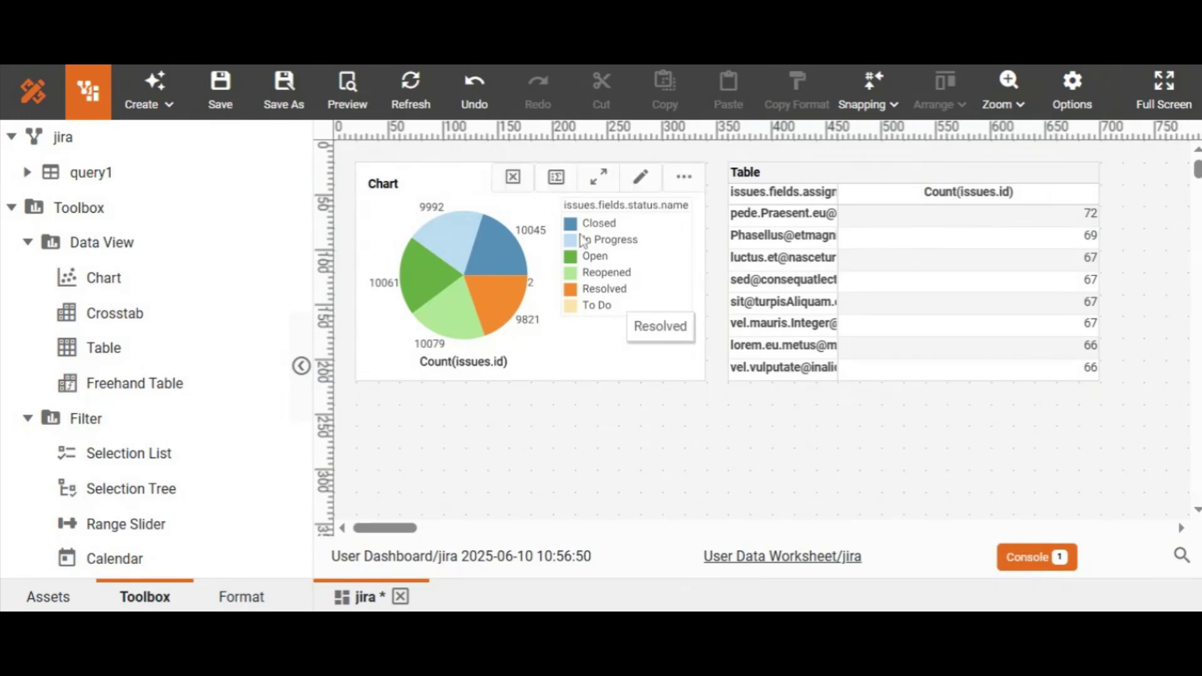
Step: Enable Flyover to Crosstab1 in the pie chart's properties, then save the jira dashboard
{"action": "left_click", "coordinate": [625, 355]}
{"action": "right_click", "coordinate": [624, 354]}
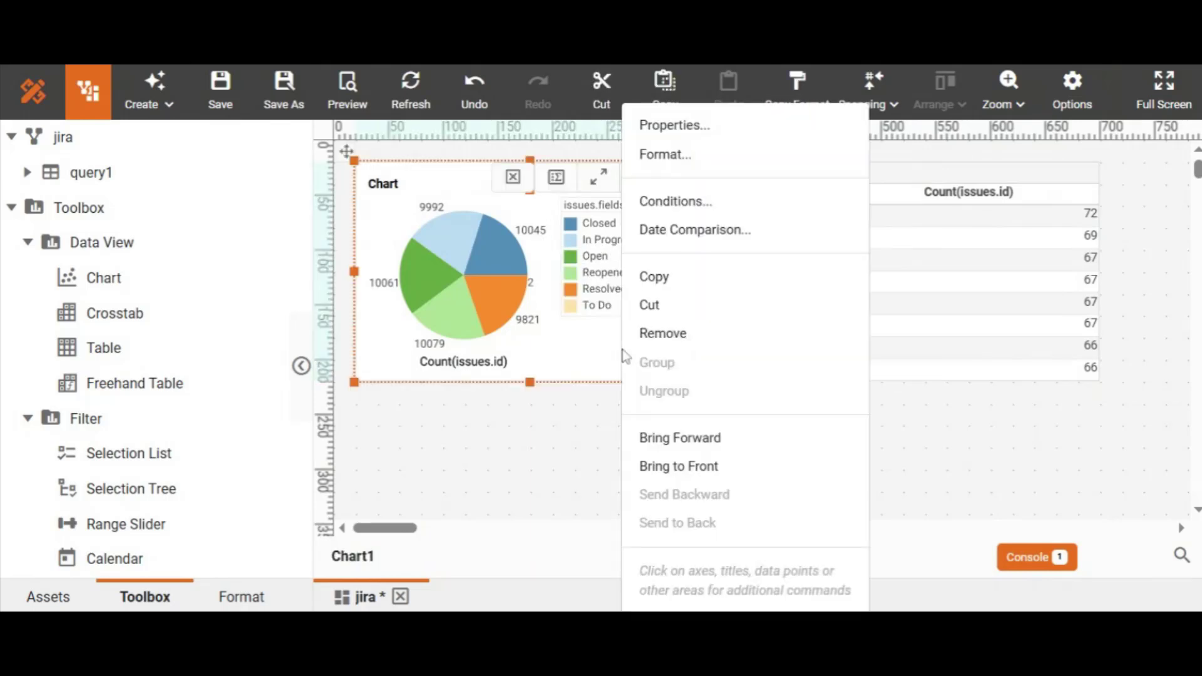
{"action": "left_click", "coordinate": [692, 130]}
{"action": "left_click_drag", "start_coordinate": [837, 276], "coordinate": [839, 424]}
{"action": "left_click", "coordinate": [75, 317]}
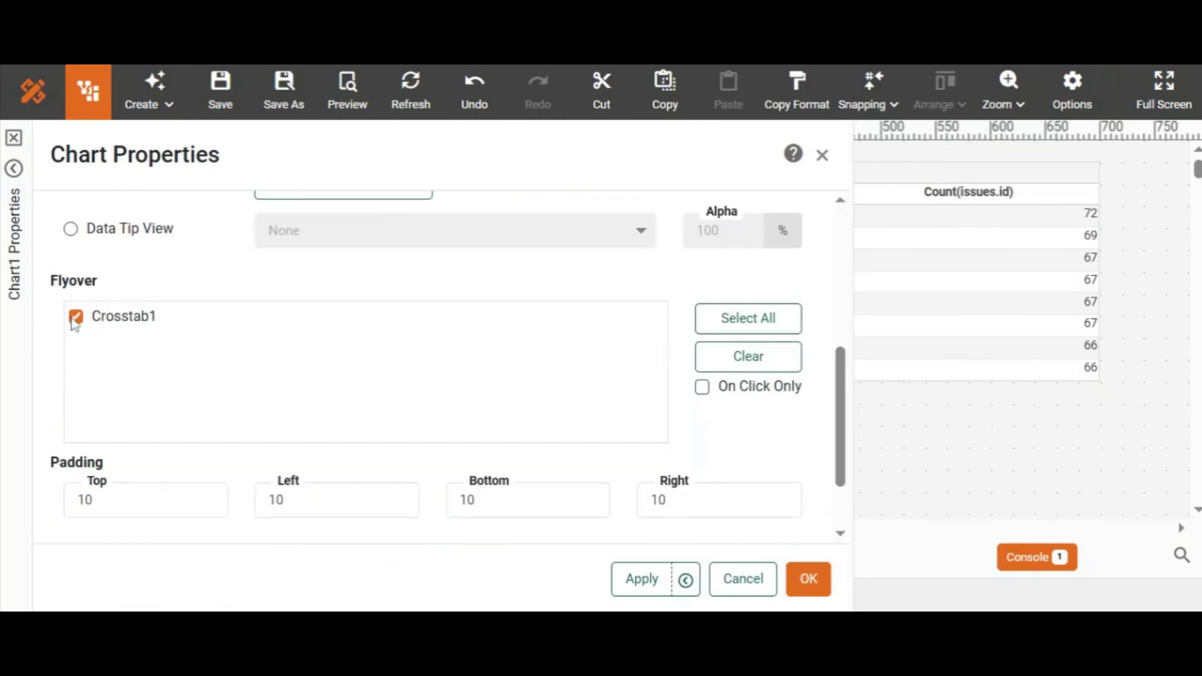
{"action": "left_click", "coordinate": [808, 579]}
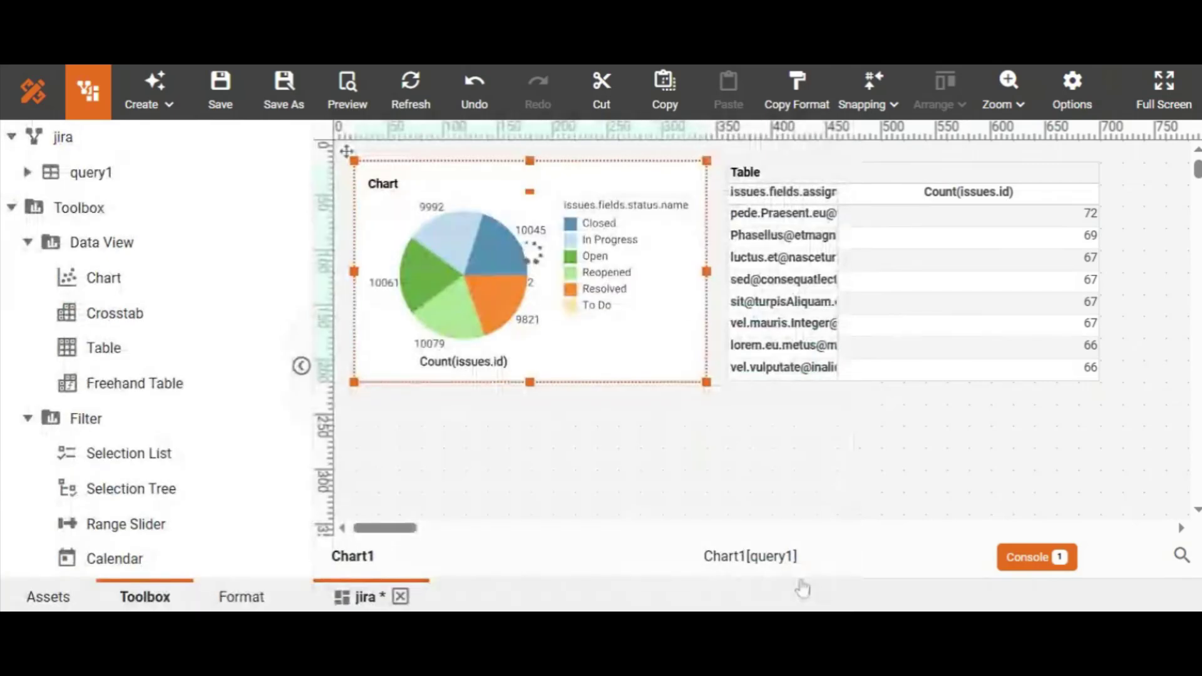
{"action": "left_click", "coordinate": [221, 93]}
Step: Preview the dashboard and pick the Resolved, then Reopened, slices to filter assignee counts
{"action": "left_click", "coordinate": [345, 91]}
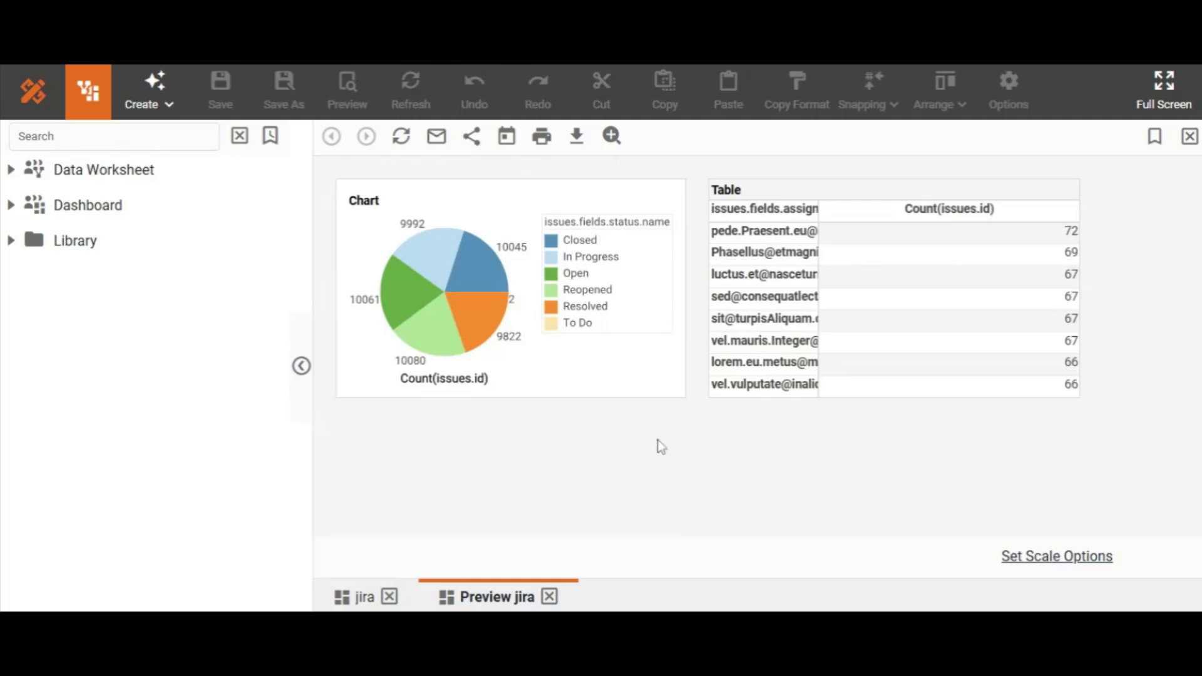
{"action": "mouse_move", "coordinate": [573, 380]}
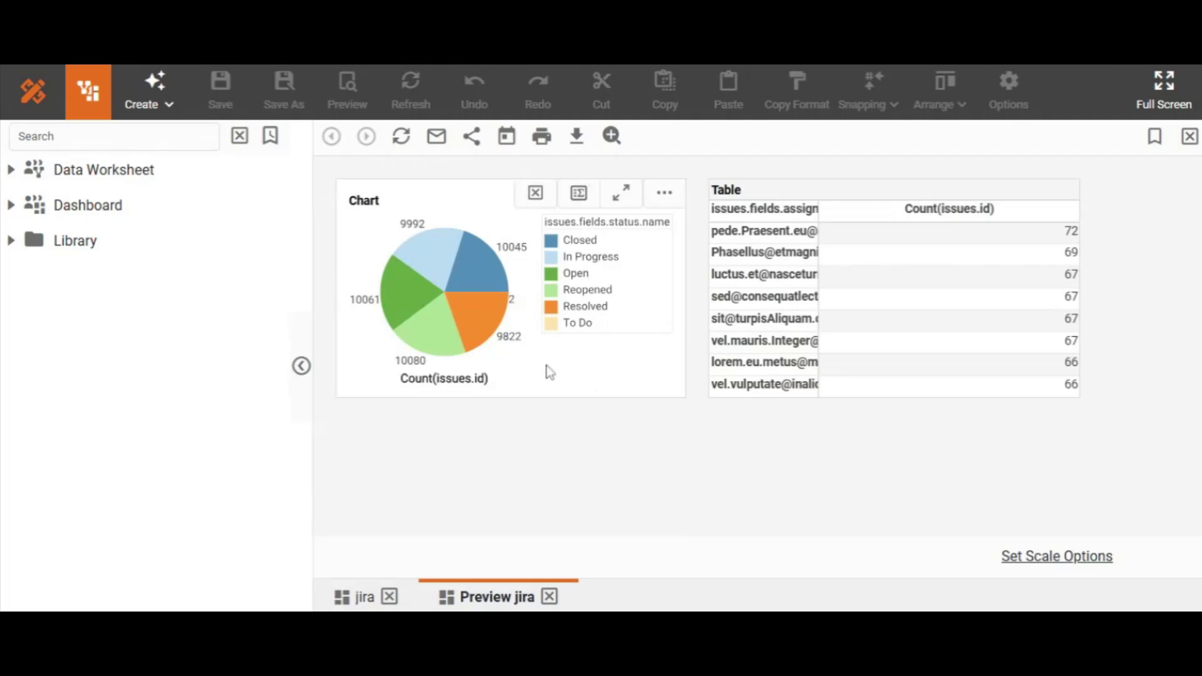
{"action": "left_click", "coordinate": [479, 309]}
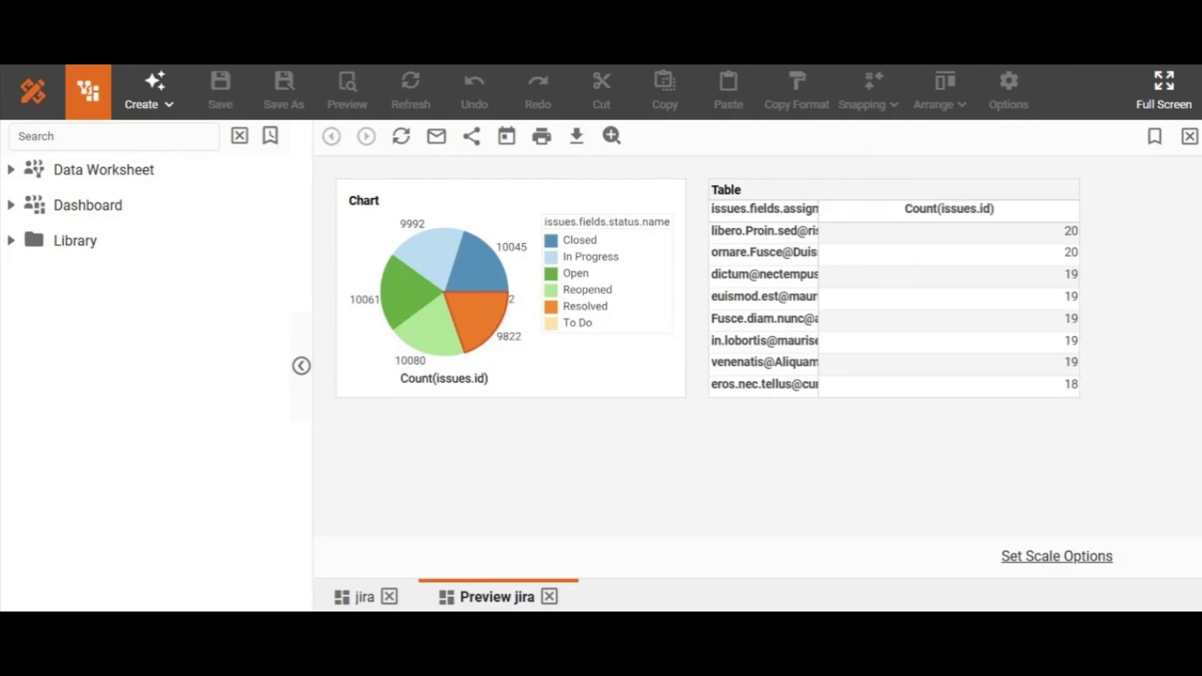
{"action": "left_click", "coordinate": [426, 329]}
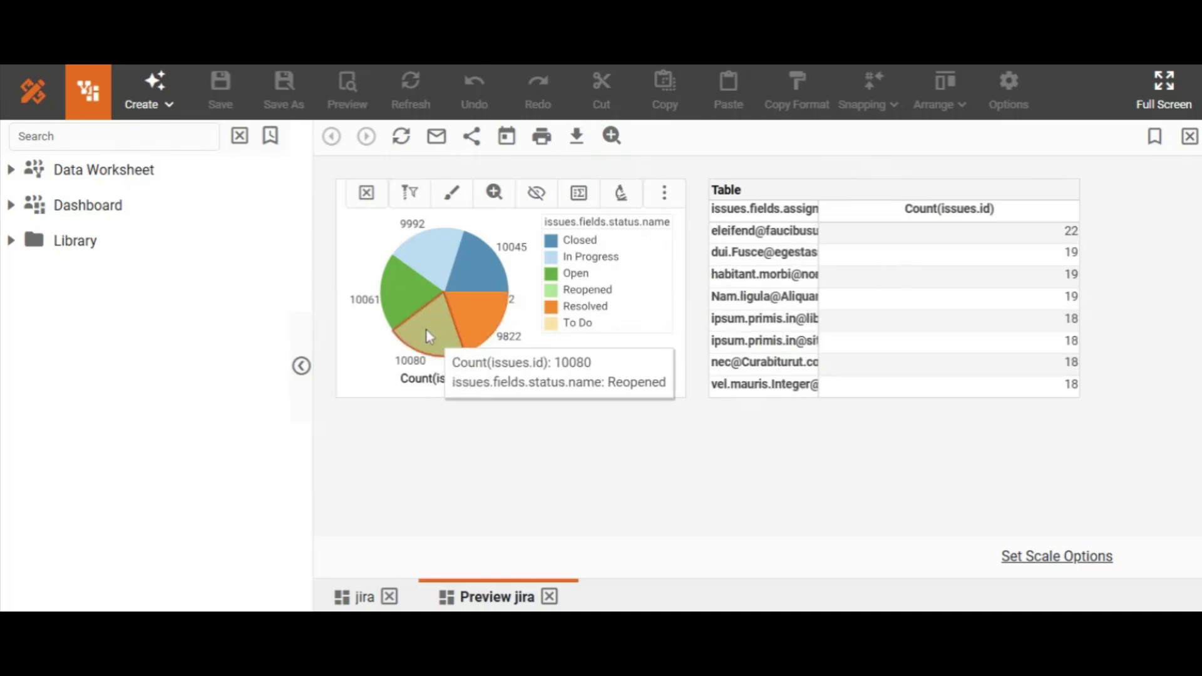